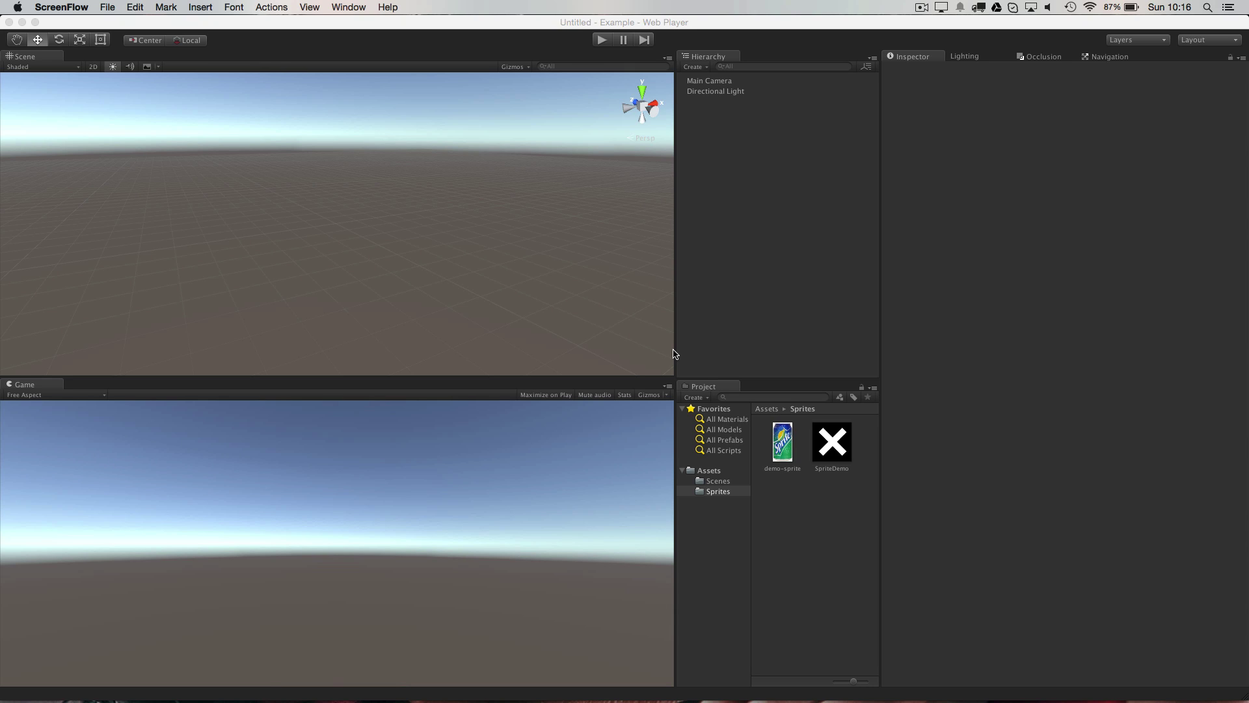
# Set the demo-sprite image's Texture Type to Sprite (2D and UI) and apply it.
pyautogui.click(783, 449)
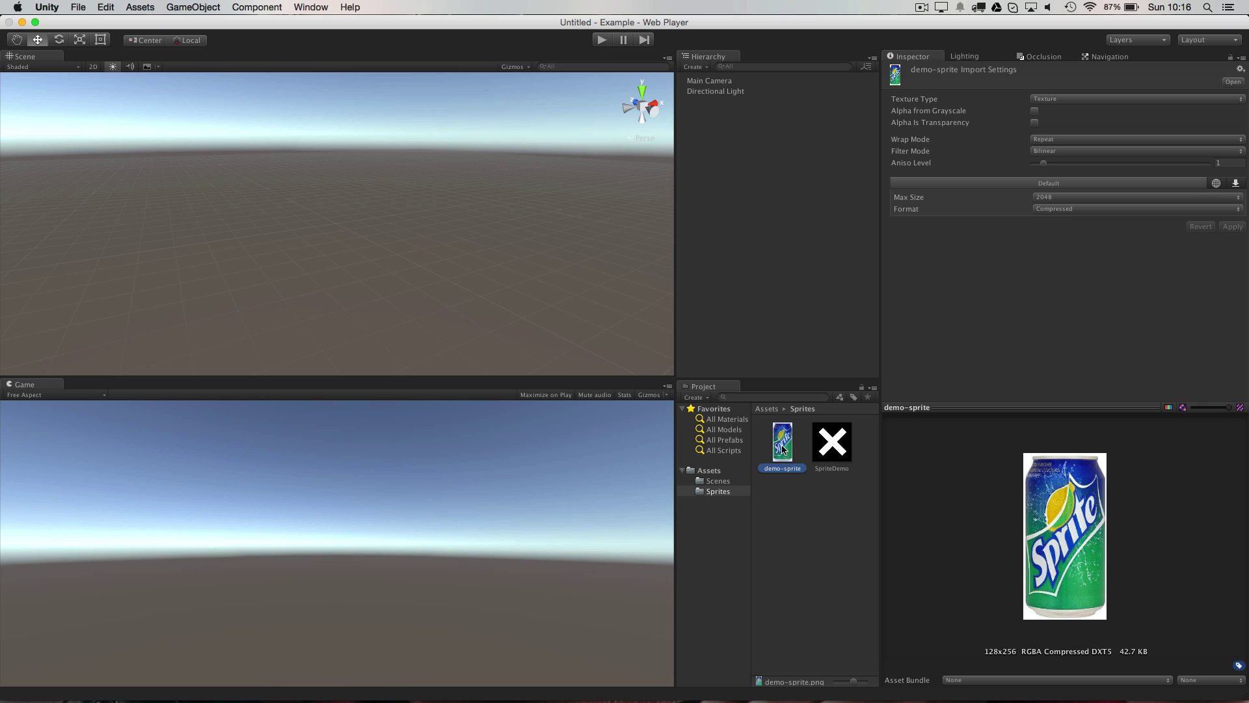
pyautogui.click(1127, 101)
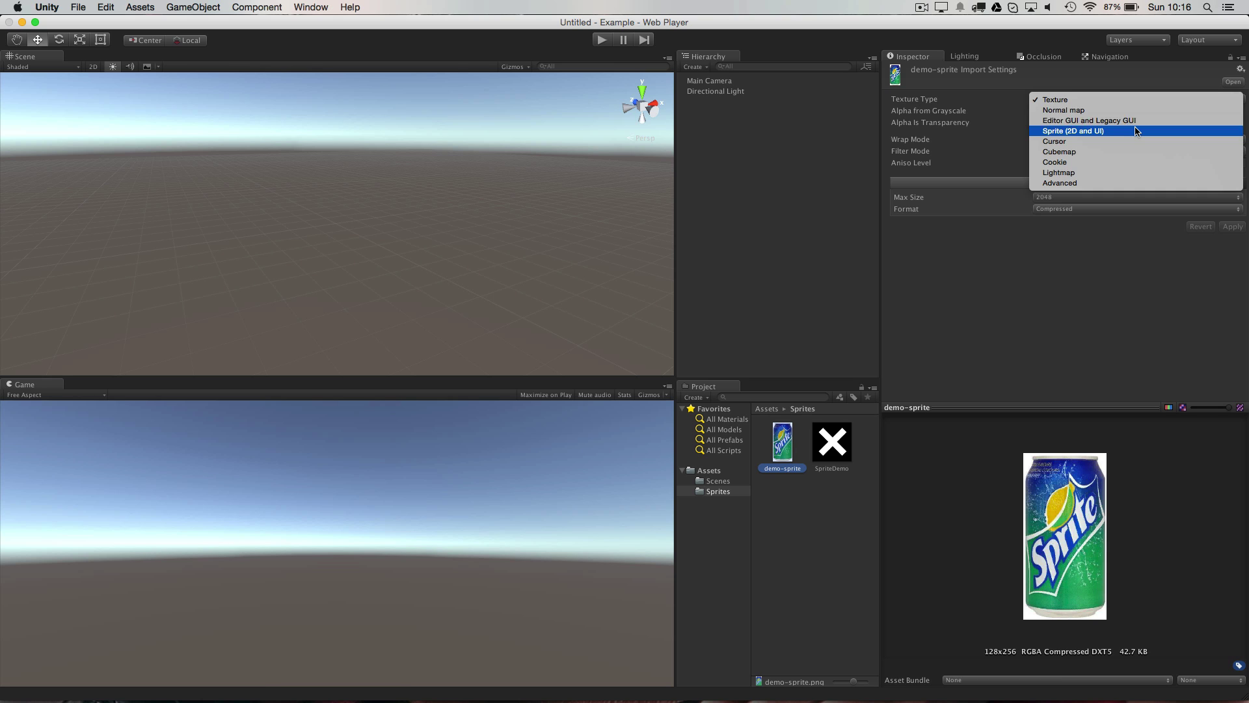
pyautogui.click(1137, 131)
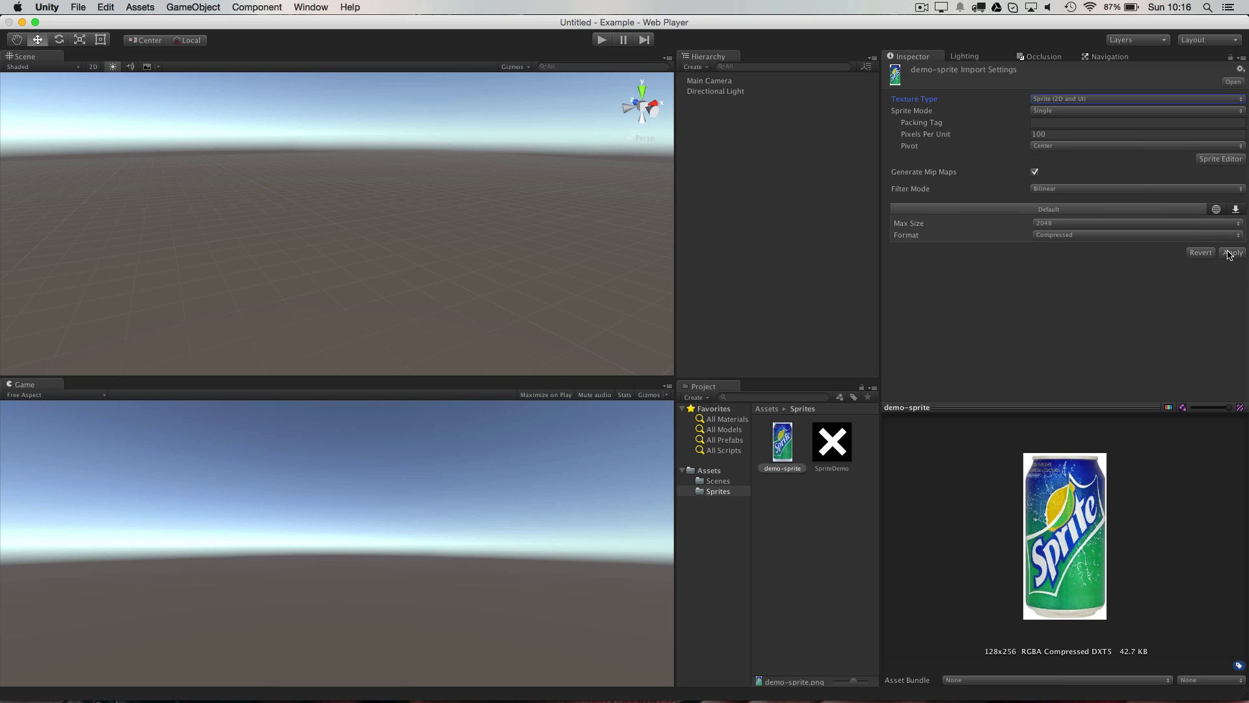
pyautogui.click(1231, 253)
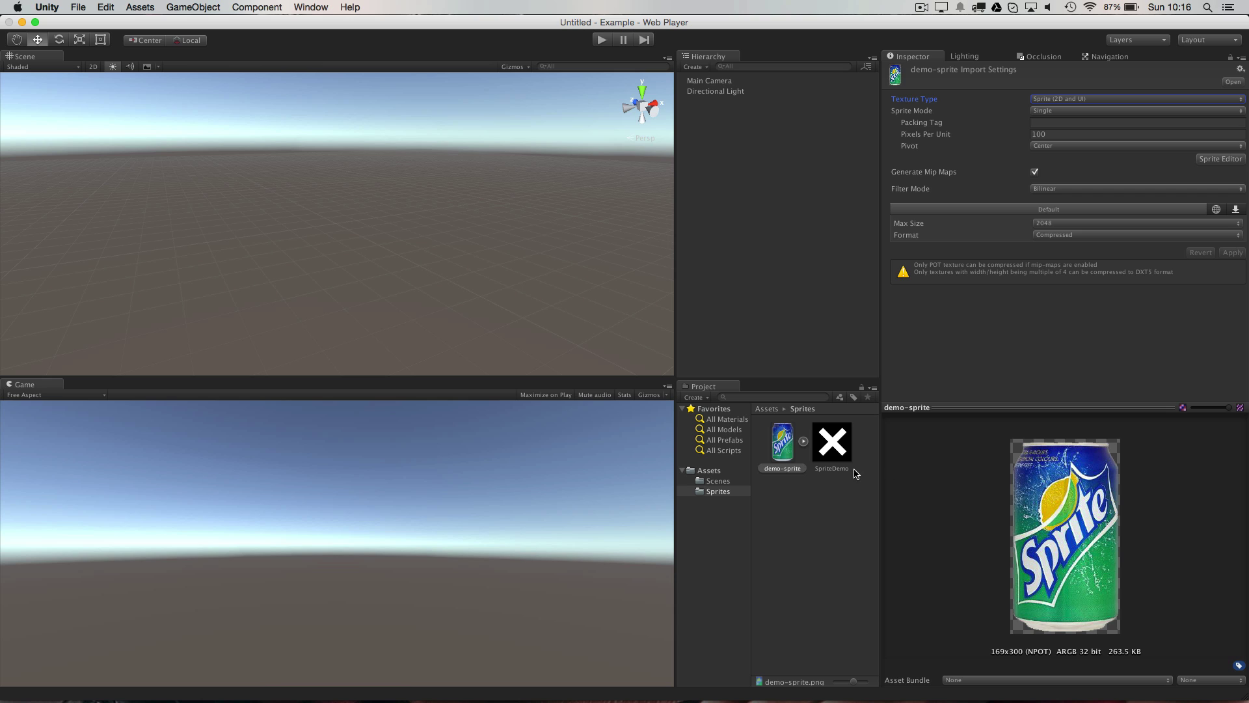
# Drag demo-sprite into the scene, switch the Scene view to 2D, and frame the can.
pyautogui.moveTo(781, 444); pyautogui.dragTo(733, 239)
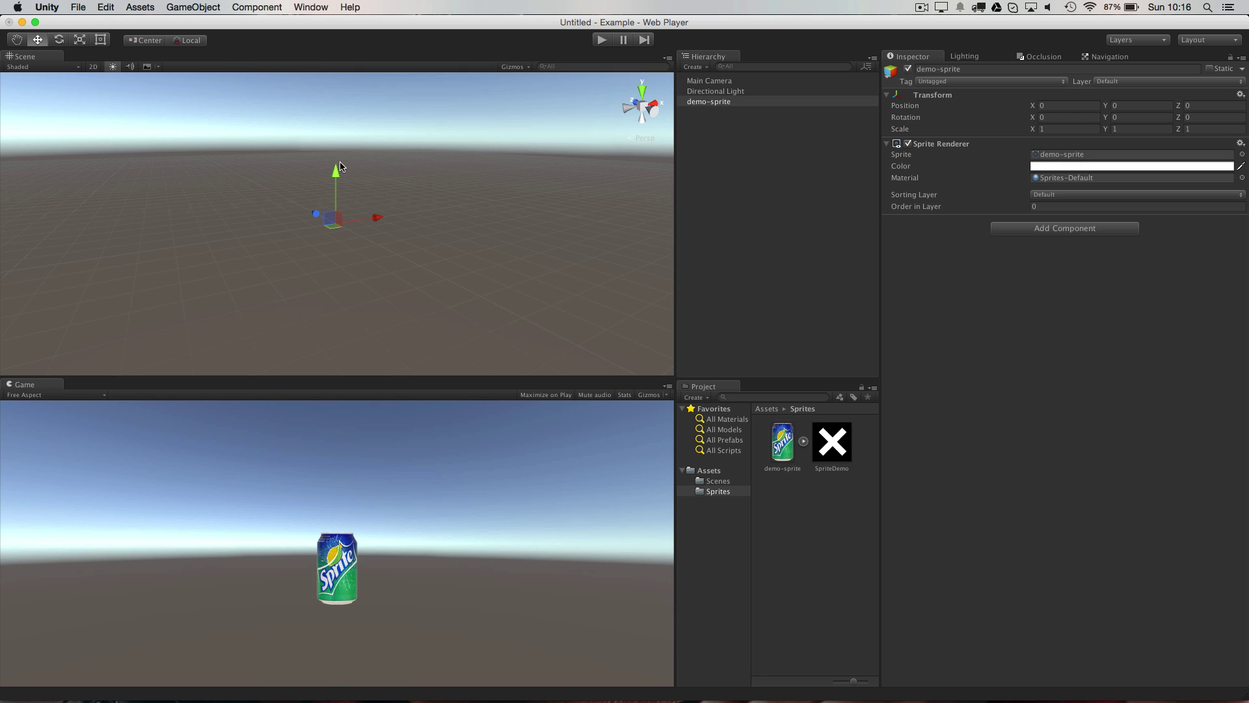
pyautogui.click(94, 67)
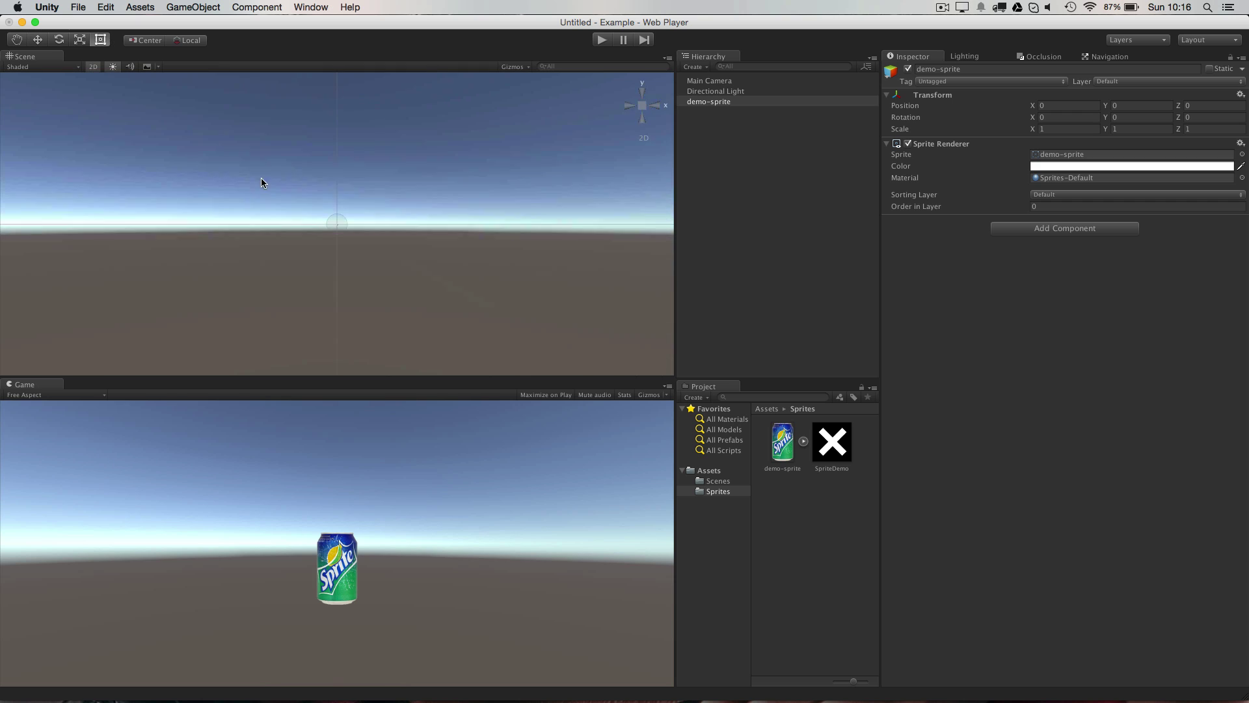
pyautogui.press('f')
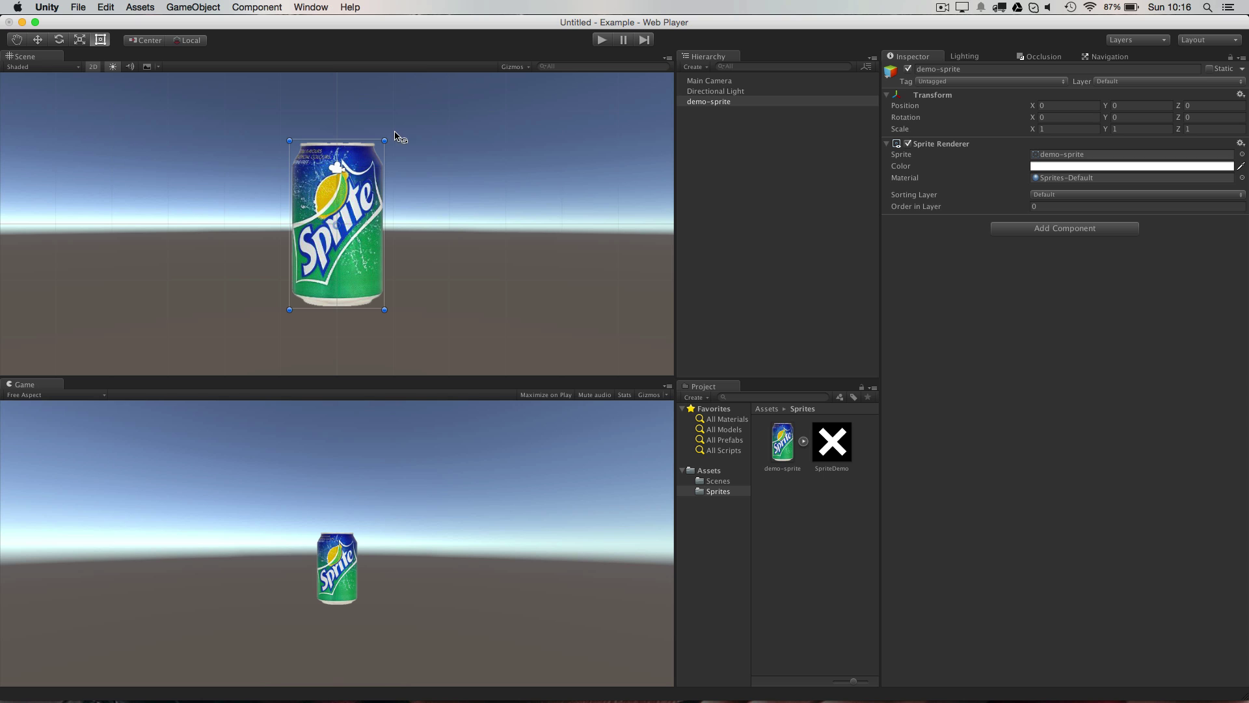
# Test-rotate the can, undo the rotation, and clear the selection.
pyautogui.moveTo(396, 134); pyautogui.dragTo(427, 151)
pyautogui.press('super+z')
pyautogui.press('super+z')
pyautogui.click(781, 191)
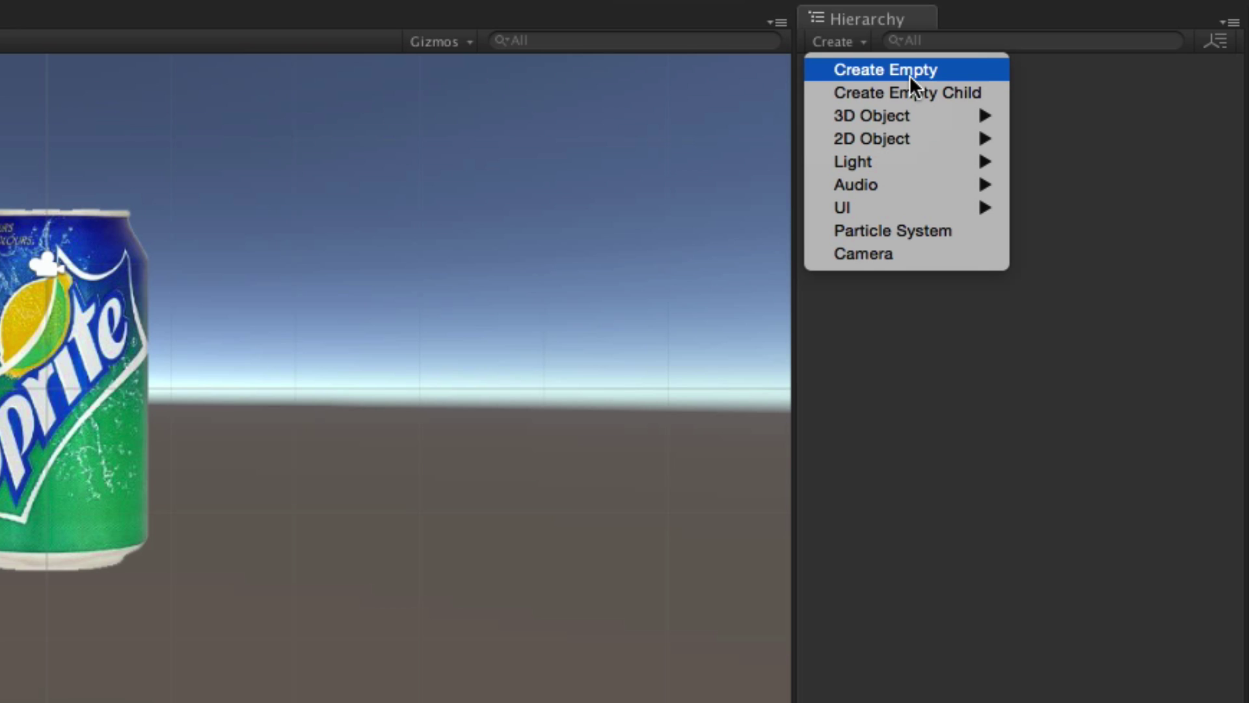
# Create an empty GameObject named SpriteHolder in the Hierarchy.
pyautogui.click(910, 70)
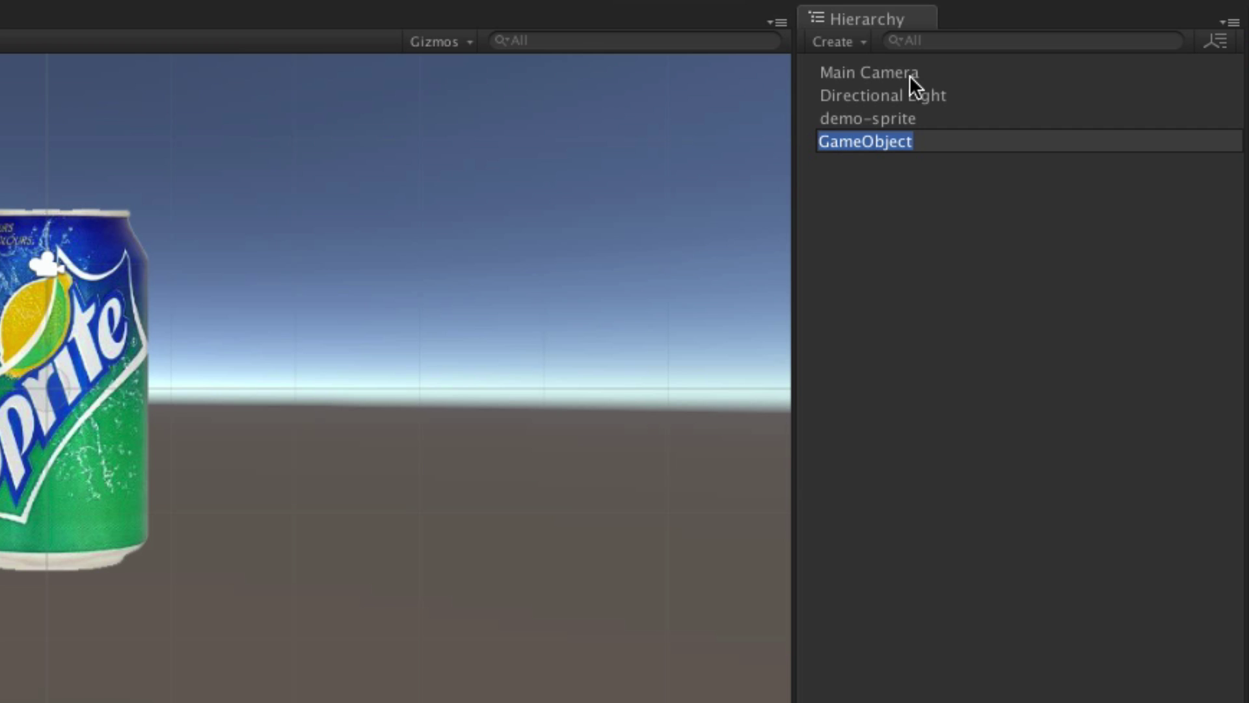
pyautogui.write('SpriteHold')
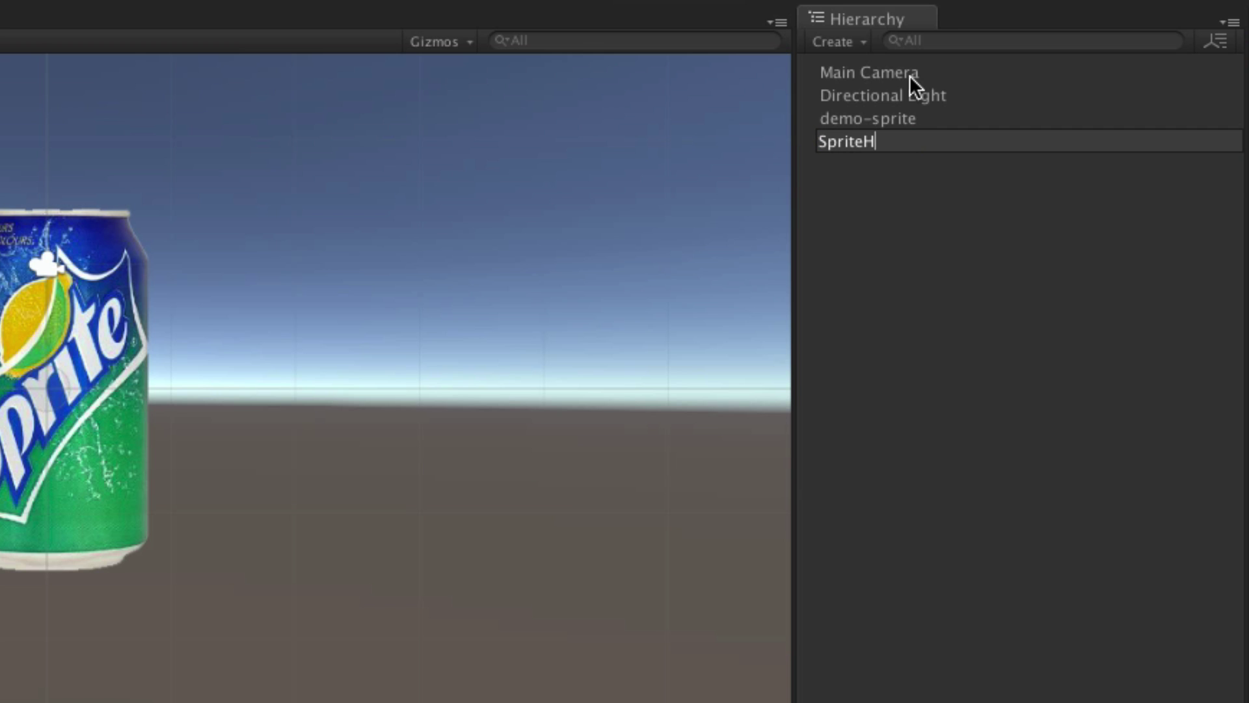
pyautogui.write('er')
pyautogui.press('Return')
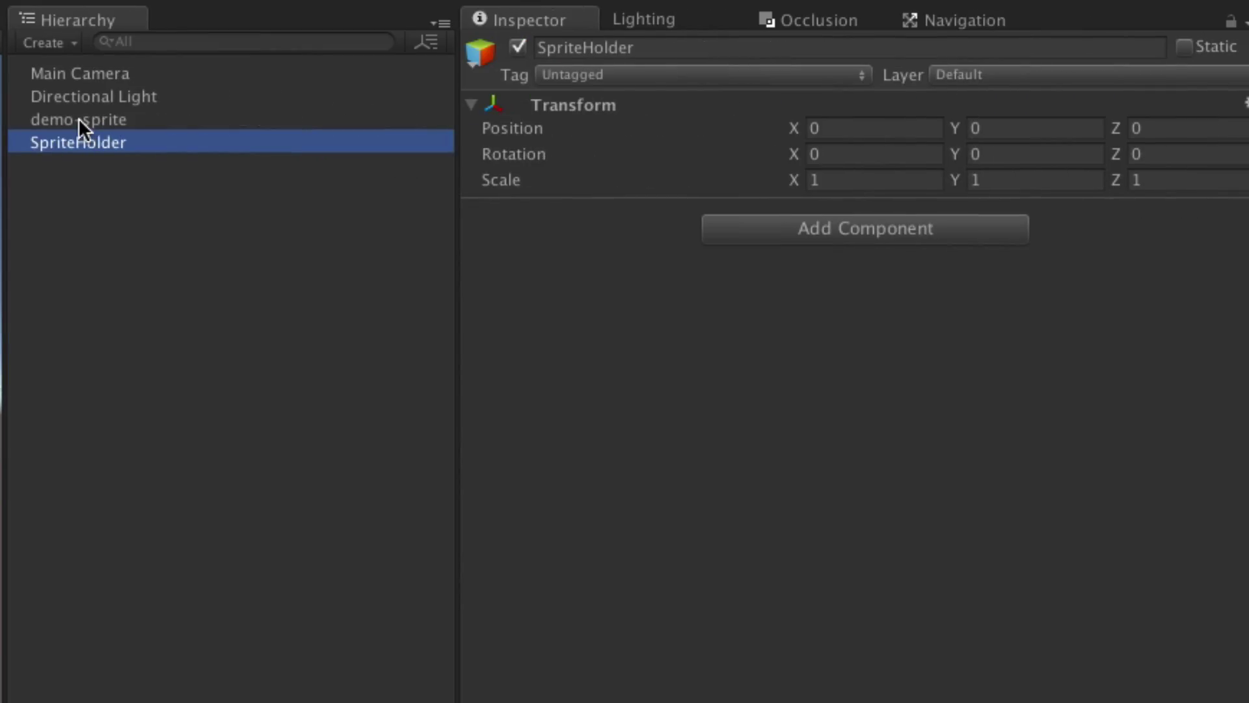
# Inspect demo-sprite and SpriteHolder, then reselect demo-sprite.
pyautogui.click(867, 118)
pyautogui.click(79, 142)
pyautogui.click(54, 124)
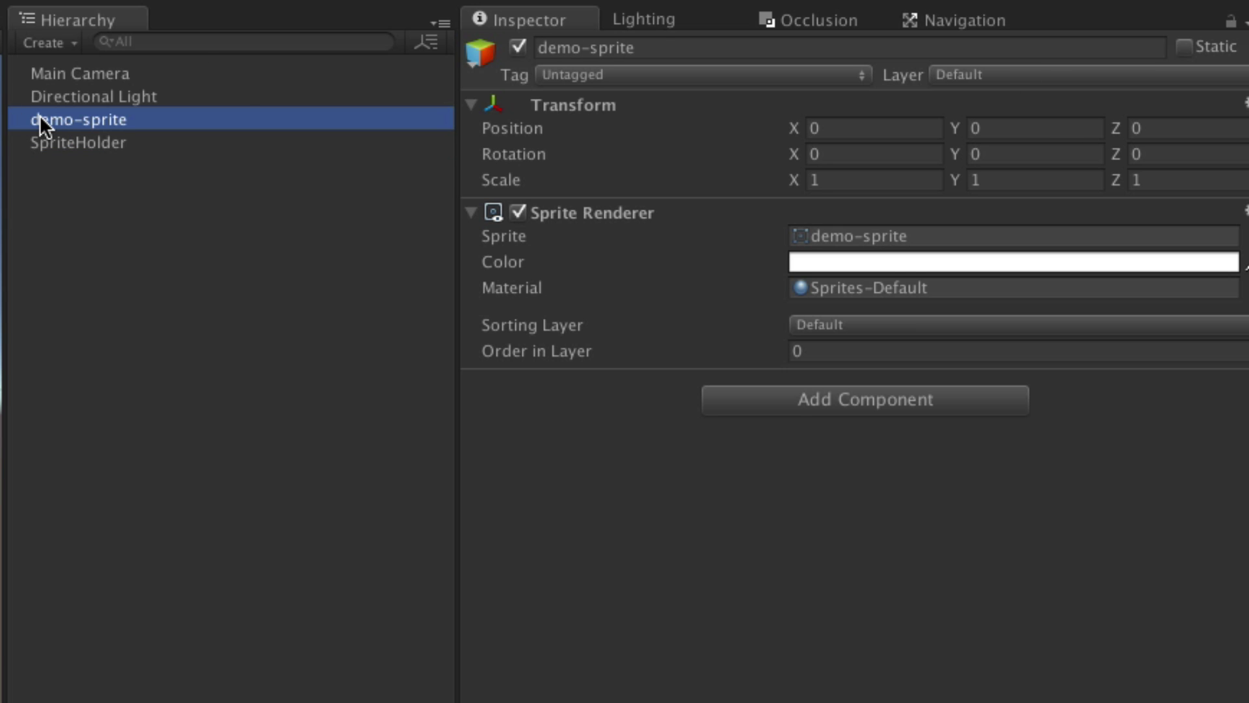
# Nest demo-sprite under SpriteHolder, undoing a test move so the can stays centred.
pyautogui.moveTo(40, 116); pyautogui.dragTo(96, 137)
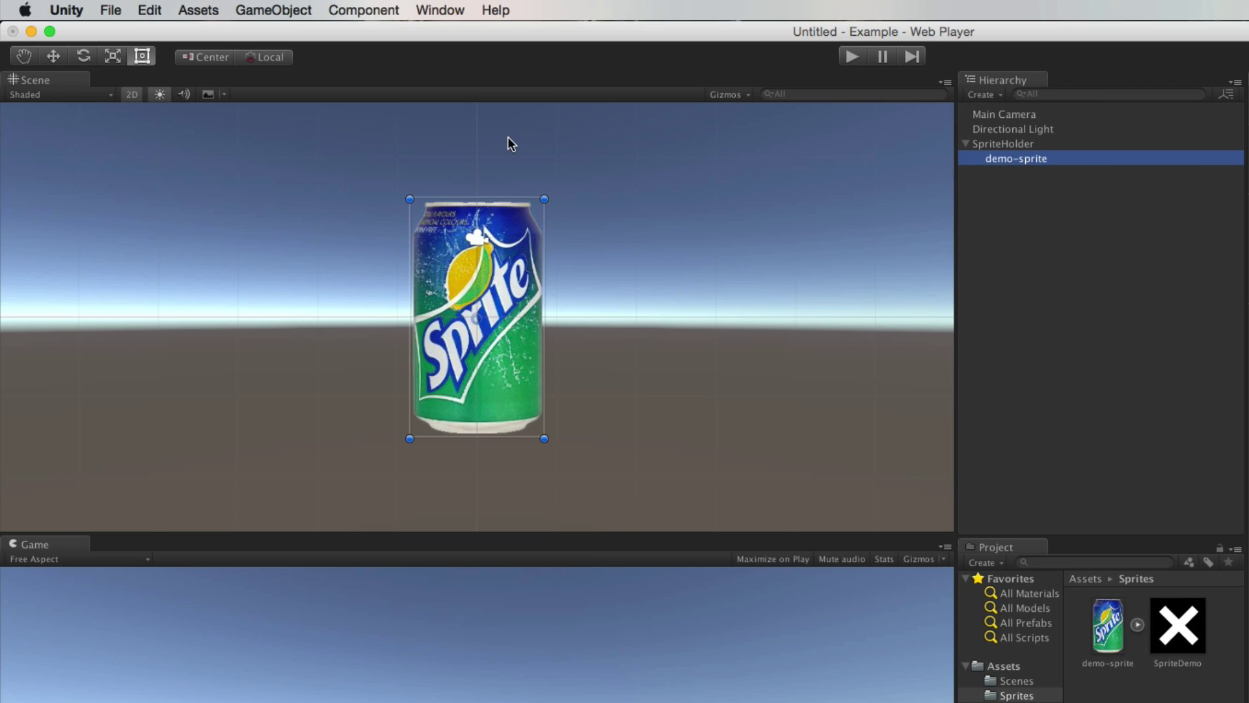
pyautogui.moveTo(449, 261); pyautogui.dragTo(787, 272)
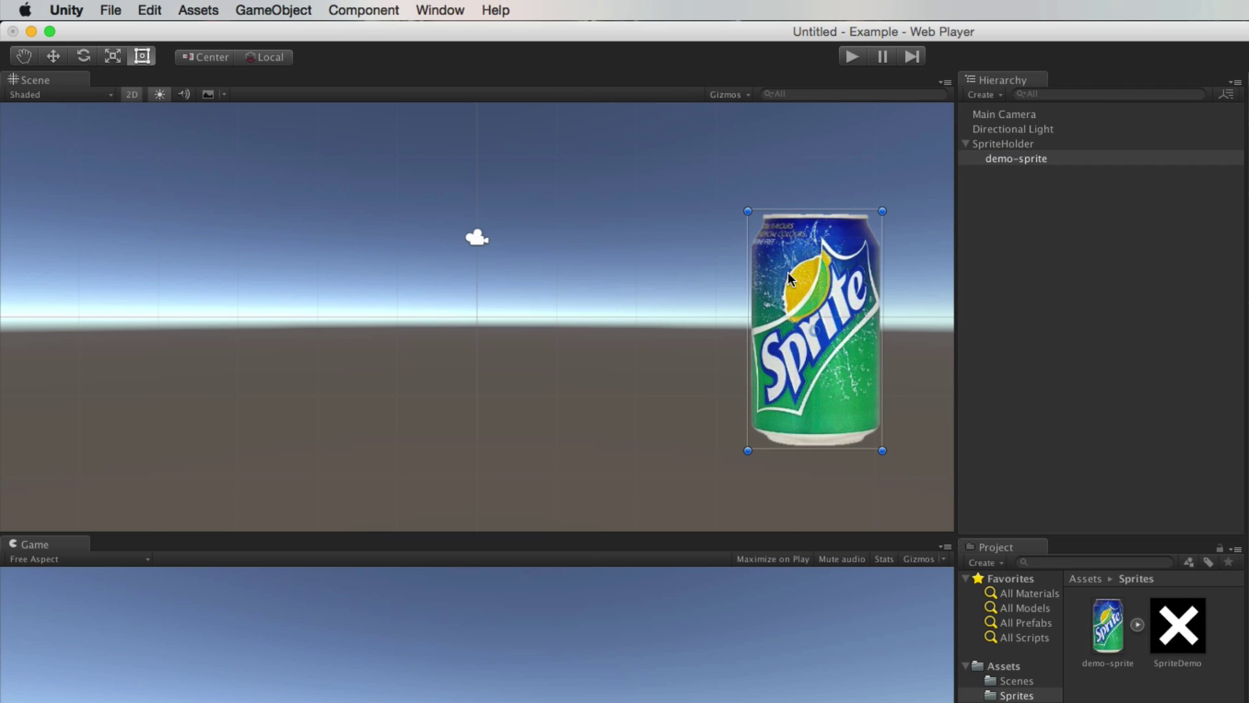
pyautogui.click(1032, 145)
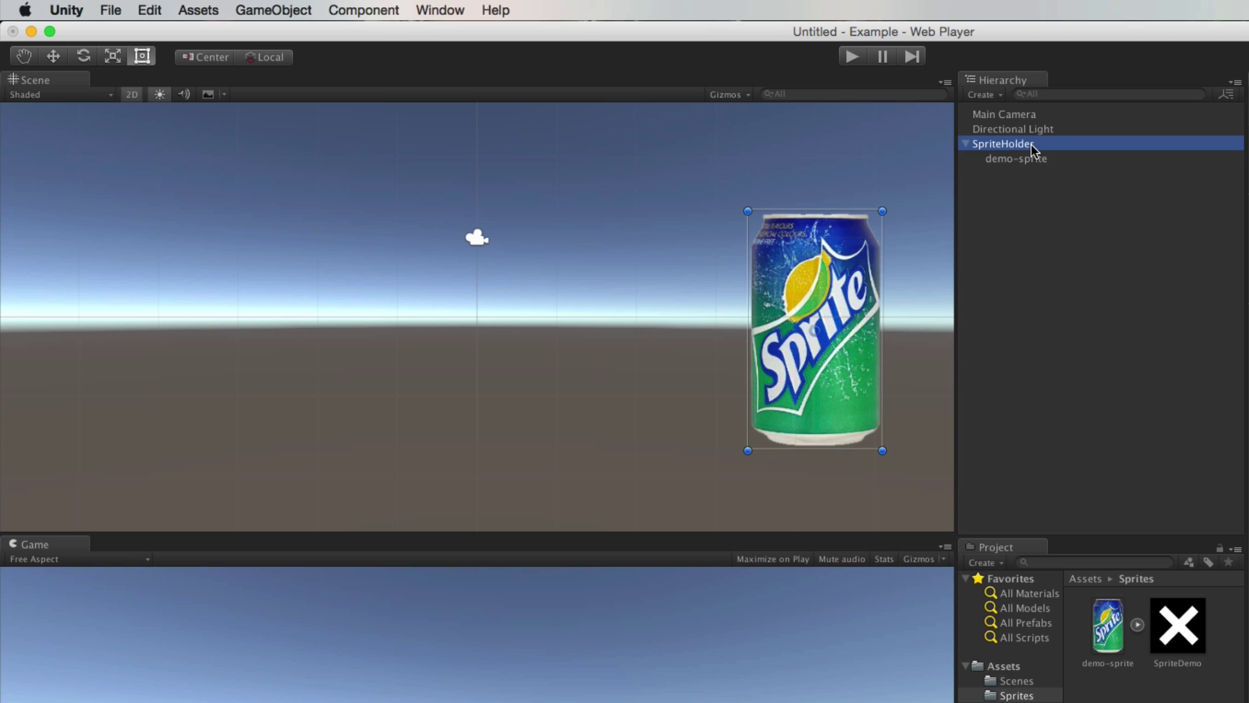
pyautogui.press('super+z')
pyautogui.press('super+z')
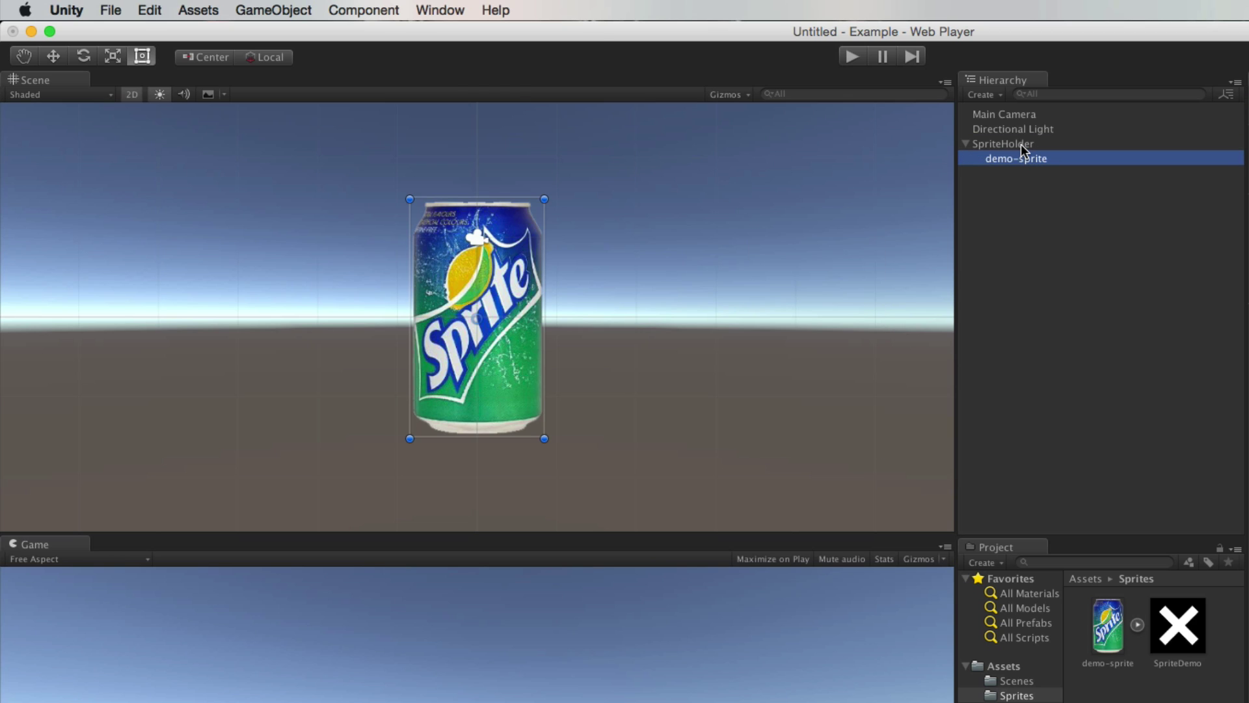
pyautogui.click(1022, 145)
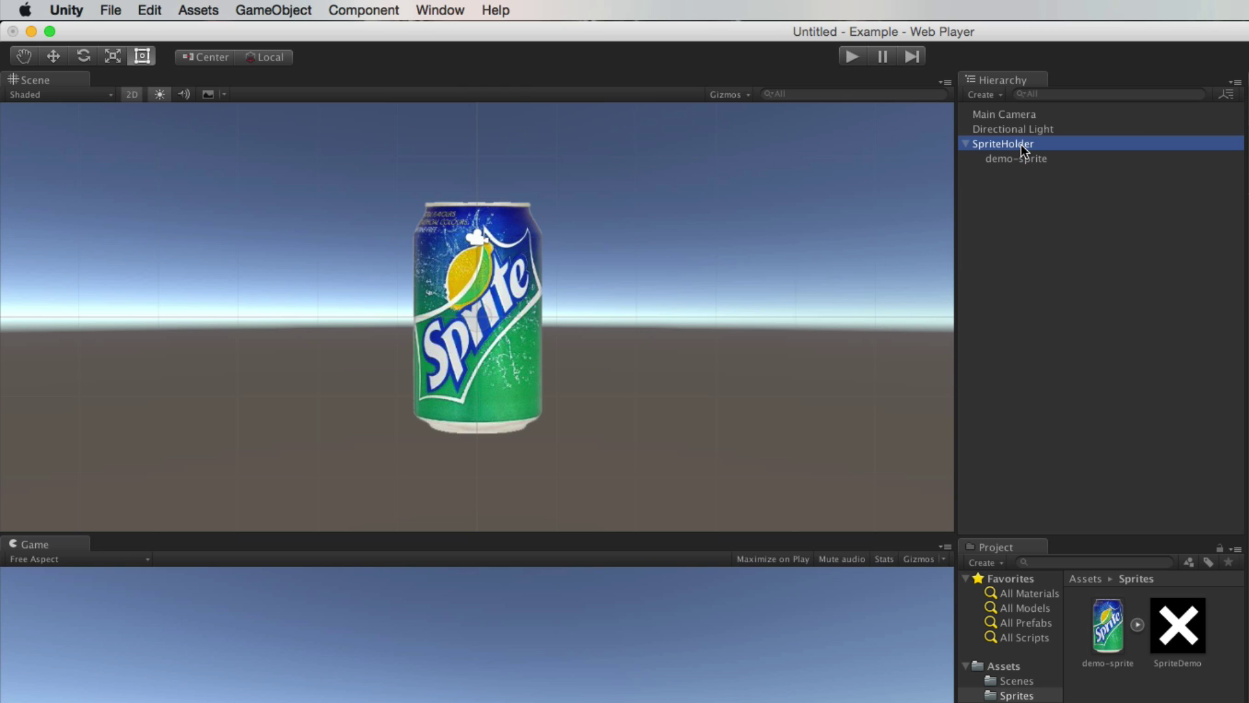
# Add an Animator component to demo-sprite by searching 'animat' in Add Component.
pyautogui.click(1028, 157)
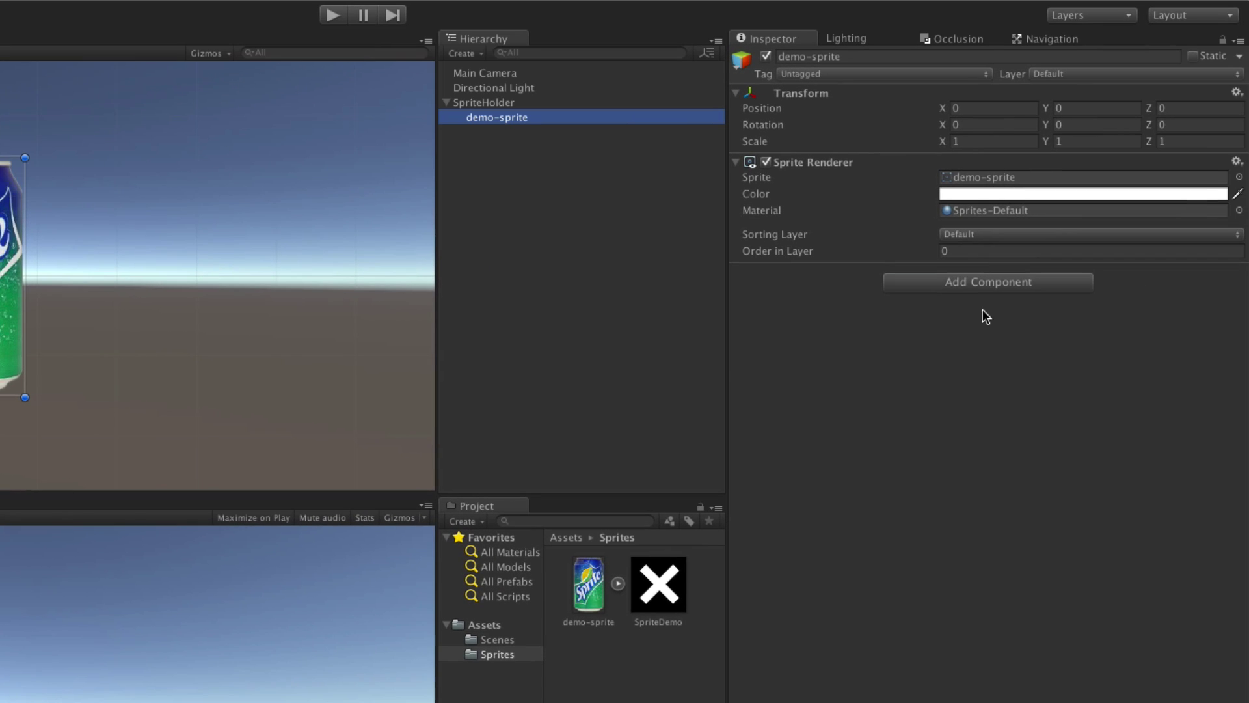
pyautogui.click(979, 282)
pyautogui.write('animat')
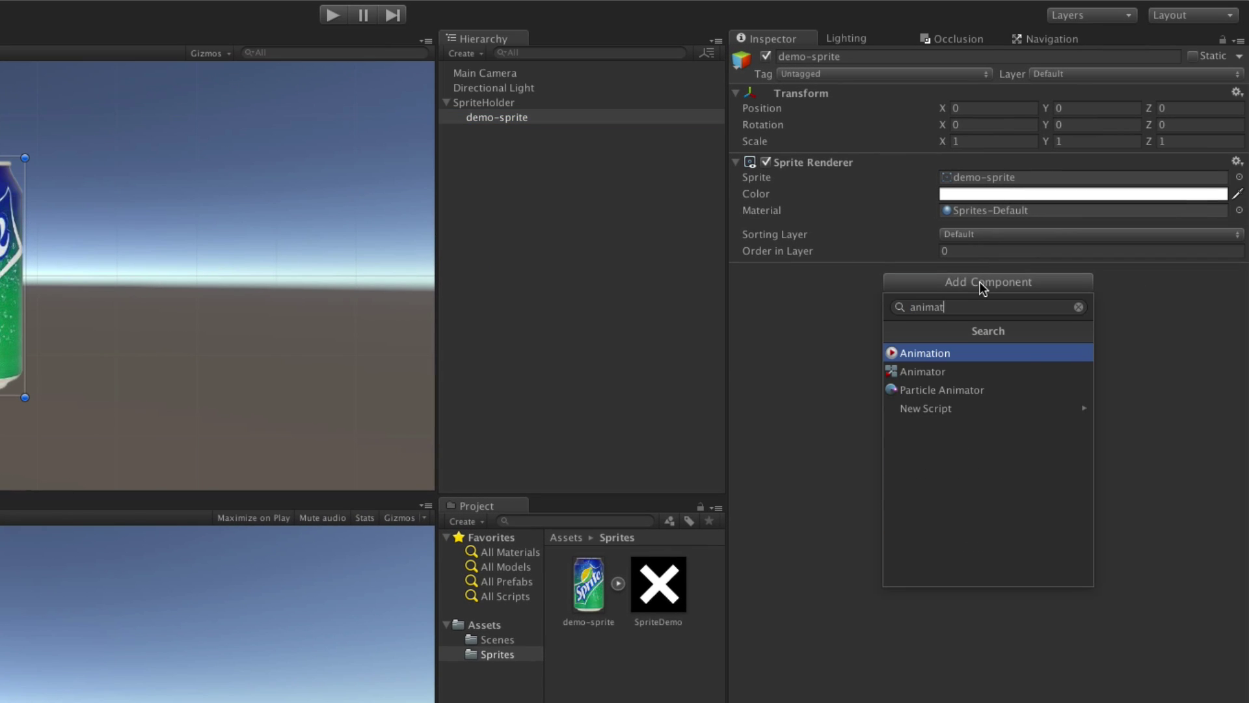
pyautogui.press('Down')
pyautogui.press('Return')
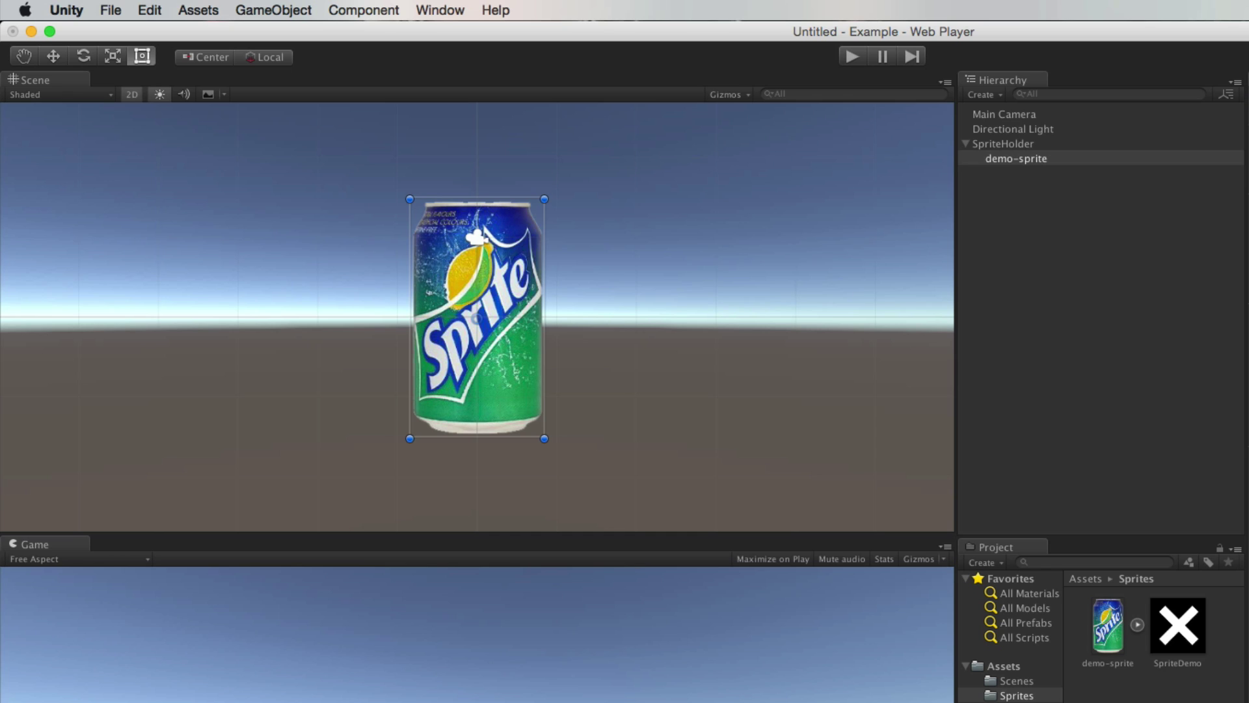
# Open the Animation window, dock it beside the Game view, and enlarge the Scene view.
pyautogui.click(426, 9)
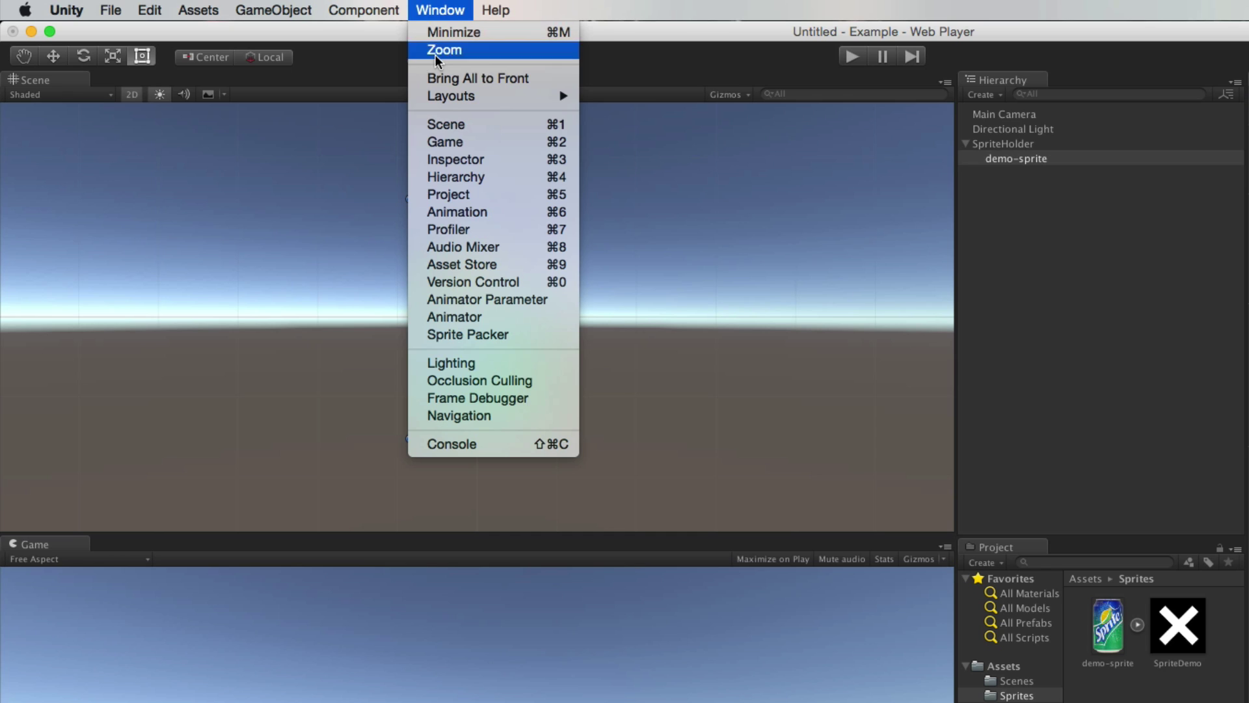
pyautogui.click(495, 214)
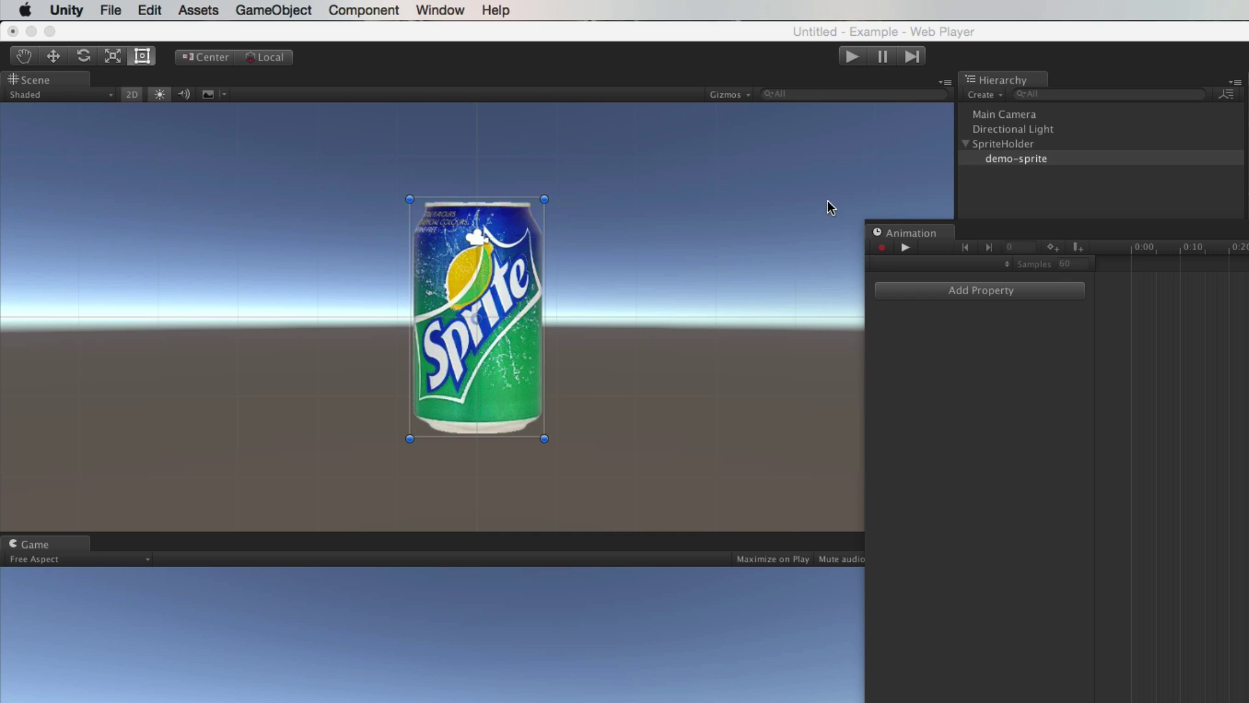
pyautogui.moveTo(901, 234); pyautogui.dragTo(190, 556)
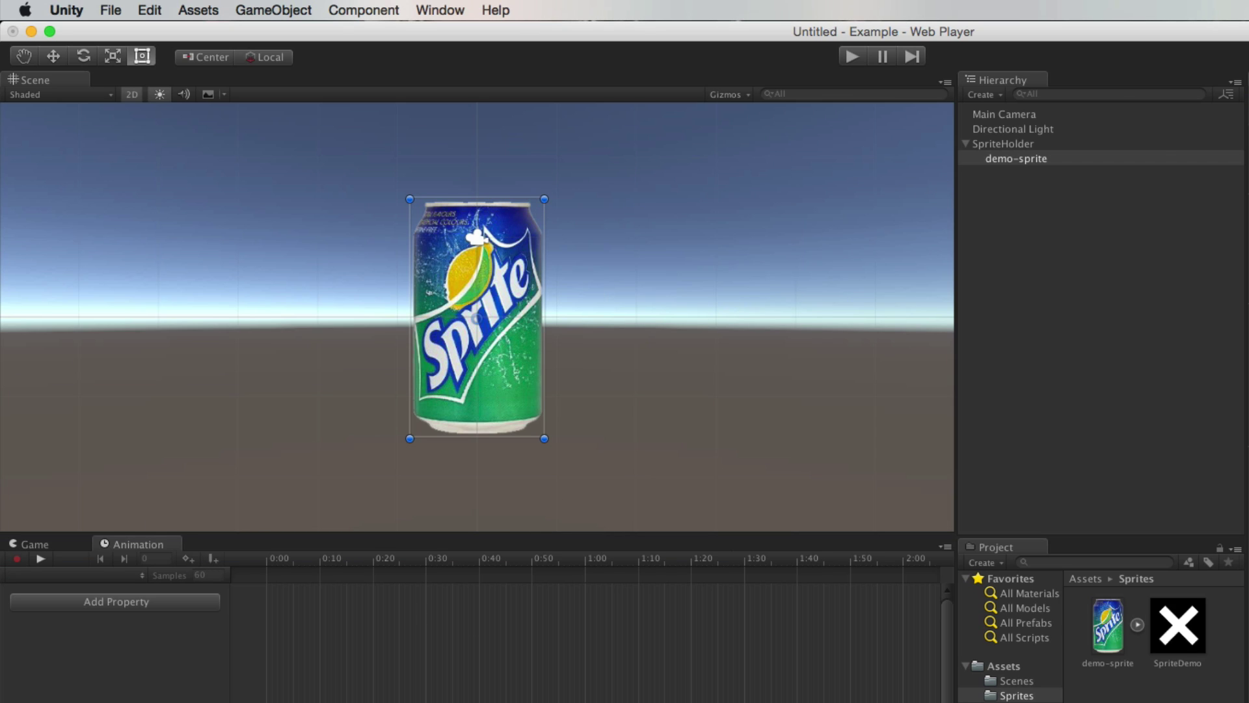
pyautogui.moveTo(368, 531); pyautogui.dragTo(371, 579)
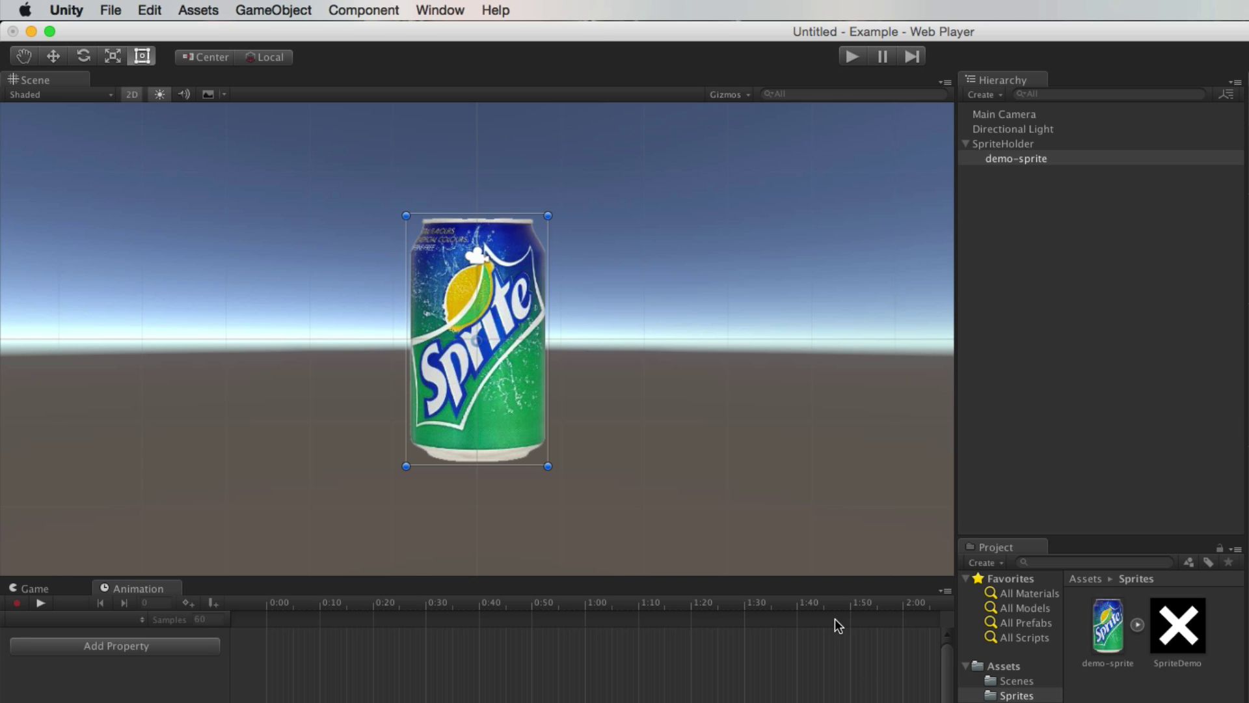
pyautogui.moveTo(957, 502); pyautogui.dragTo(984, 508)
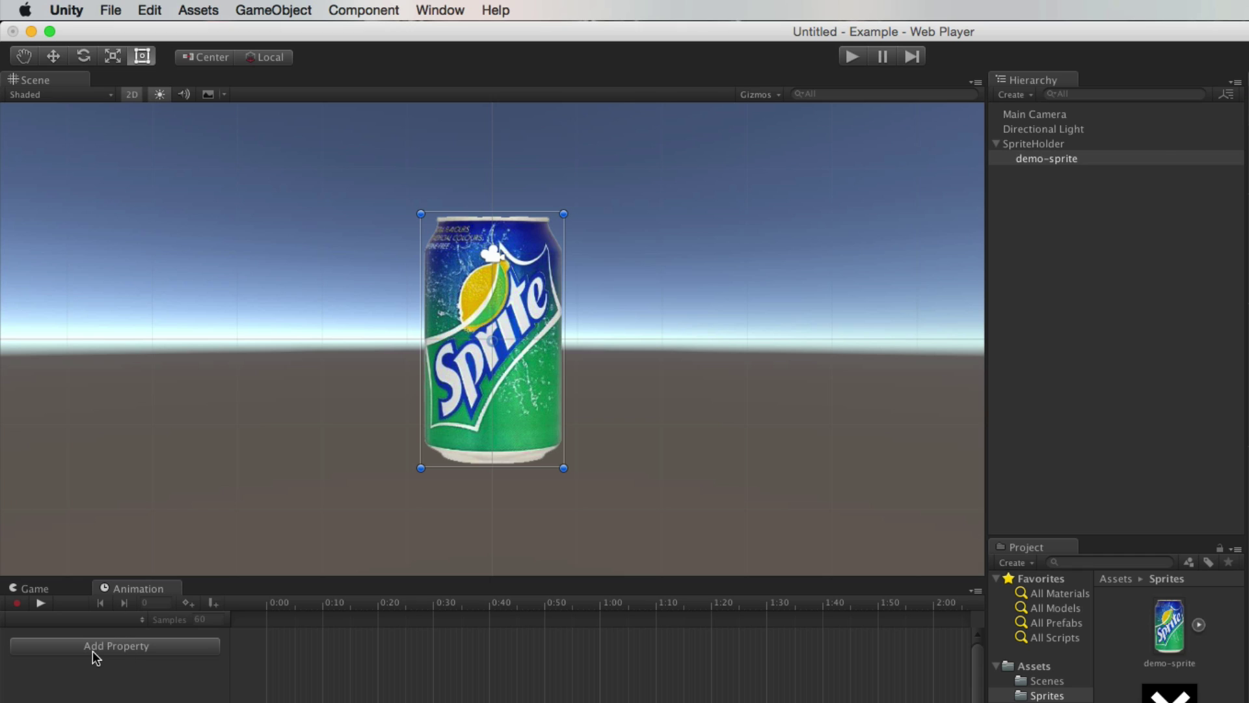
# Save a new SpriteMove clip in a new Animation folder and add a Transform Position track.
pyautogui.click(117, 646)
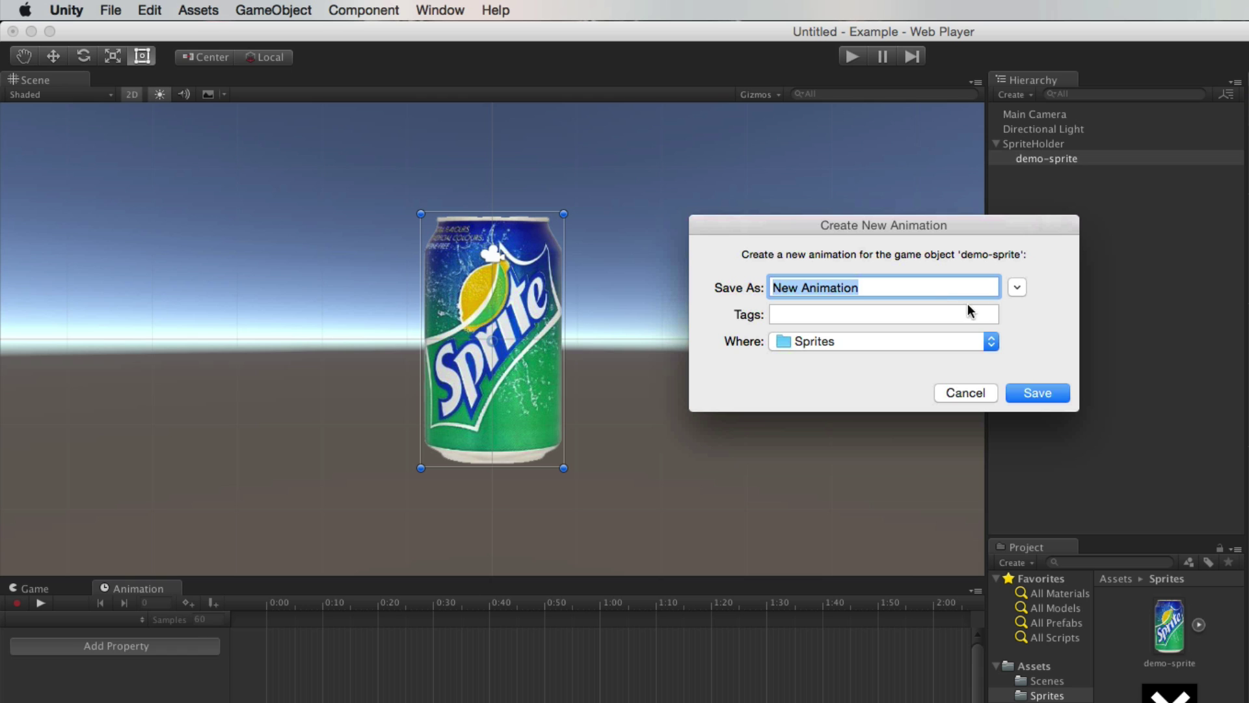
pyautogui.click(1016, 288)
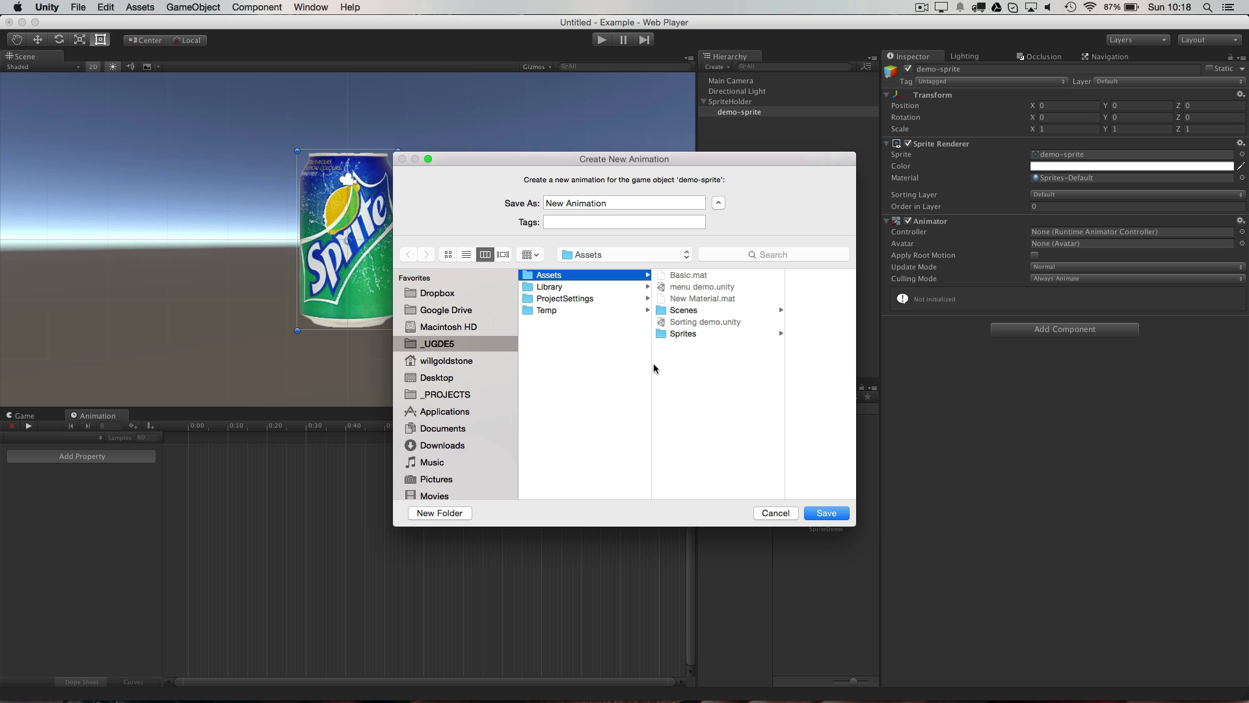
pyautogui.click(430, 512)
pyautogui.write('Animat')
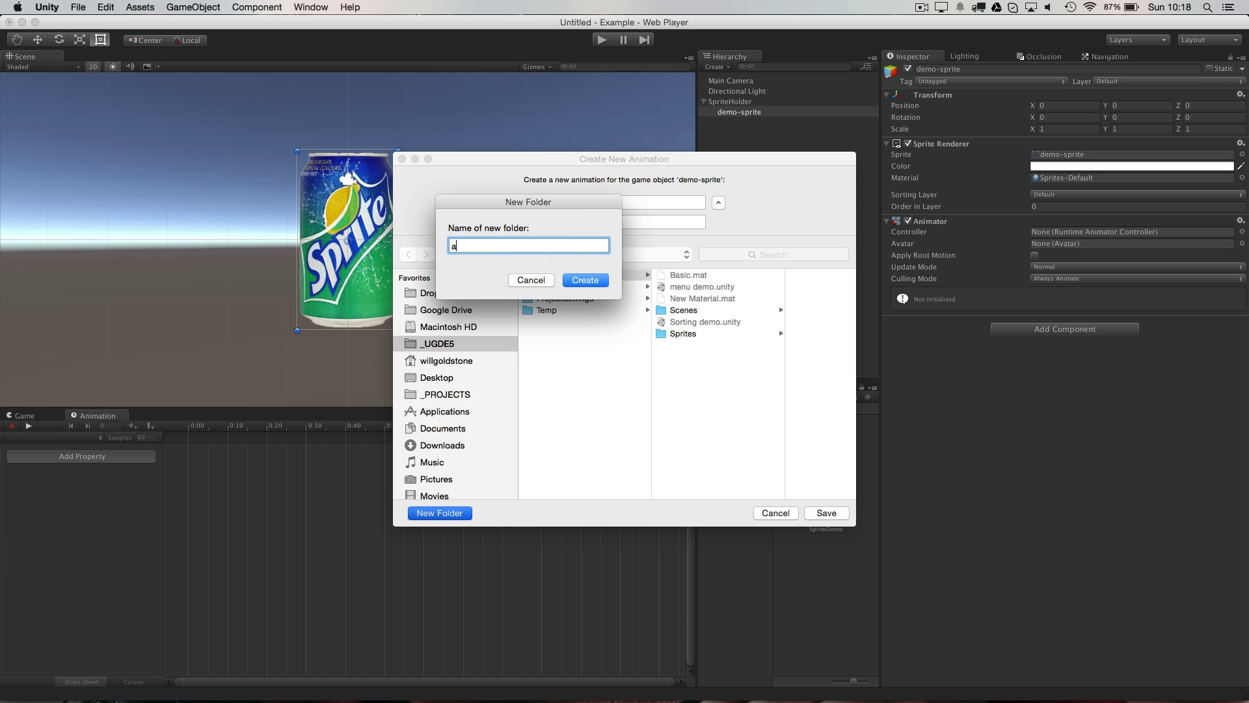
pyautogui.write('ion')
pyautogui.press('Return')
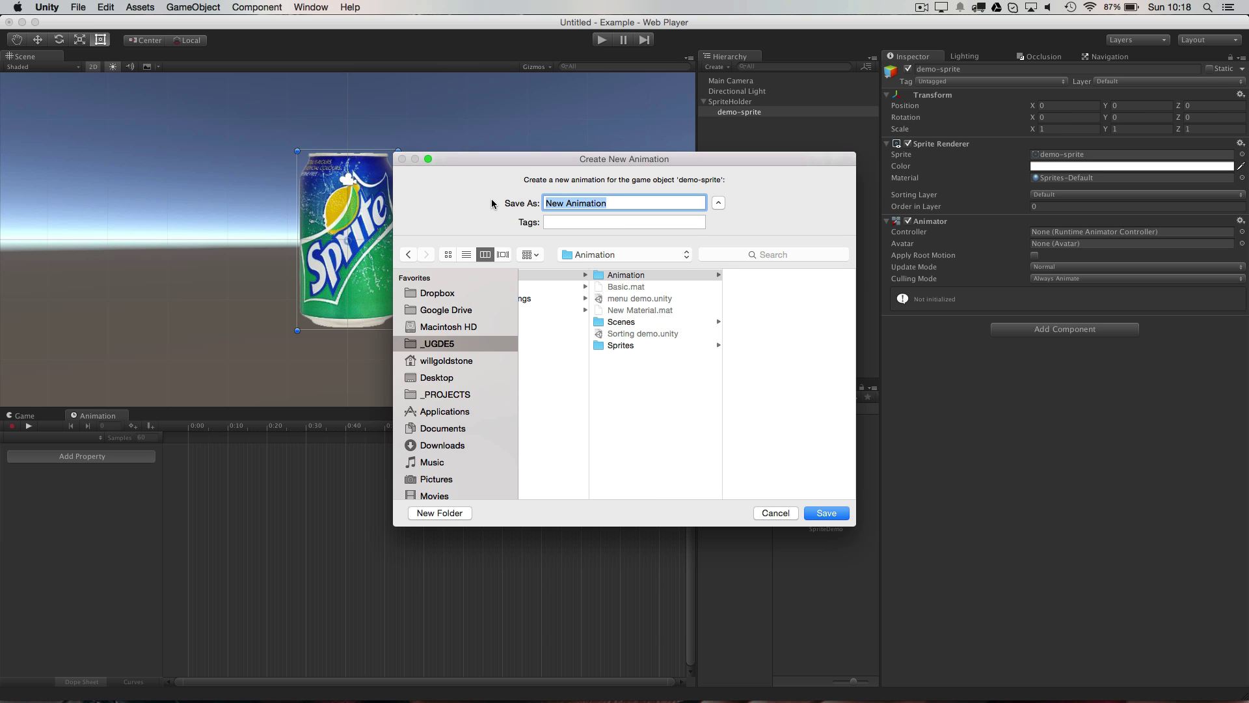
pyautogui.write('Sprin')
pyautogui.write('eMove')
pyautogui.press('Return')
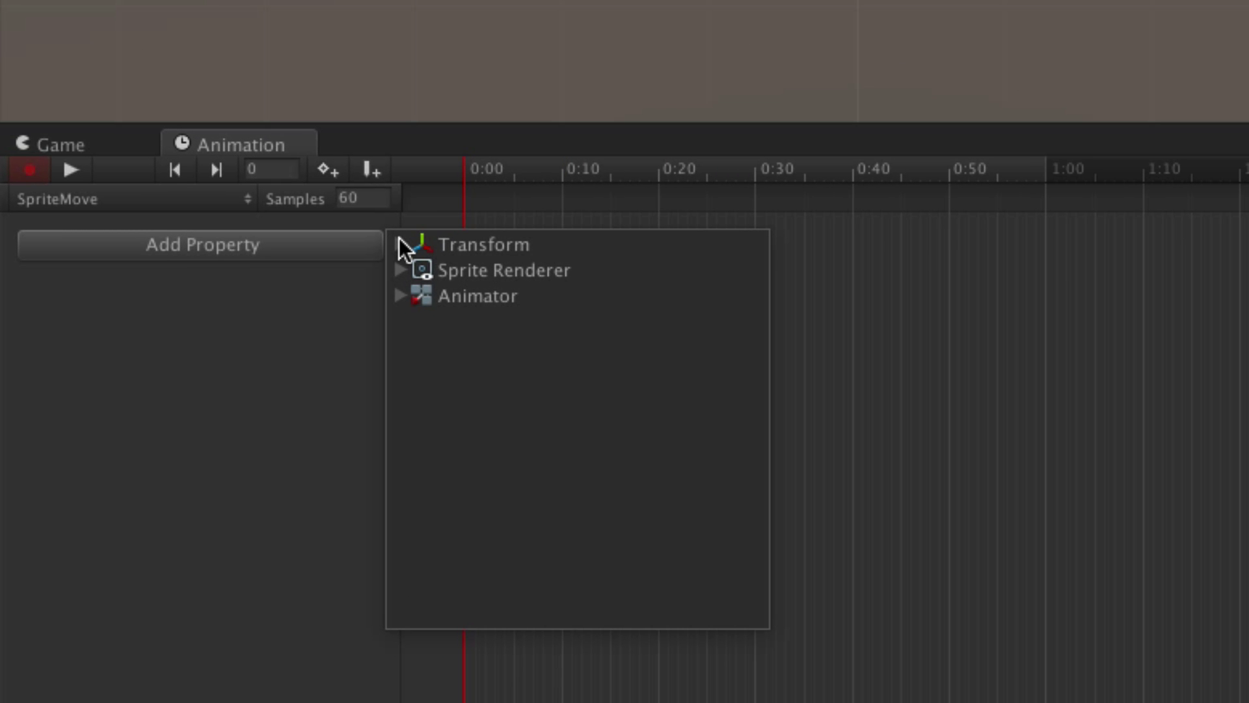
pyautogui.click(400, 246)
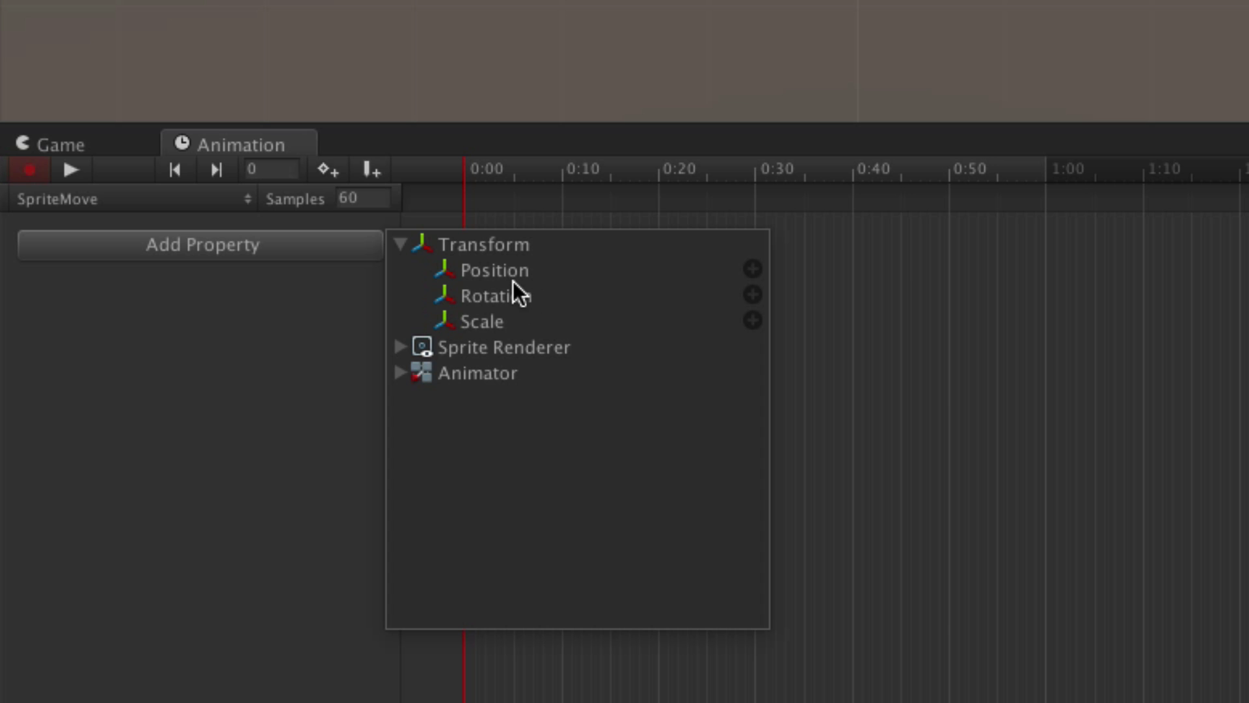
pyautogui.click(755, 269)
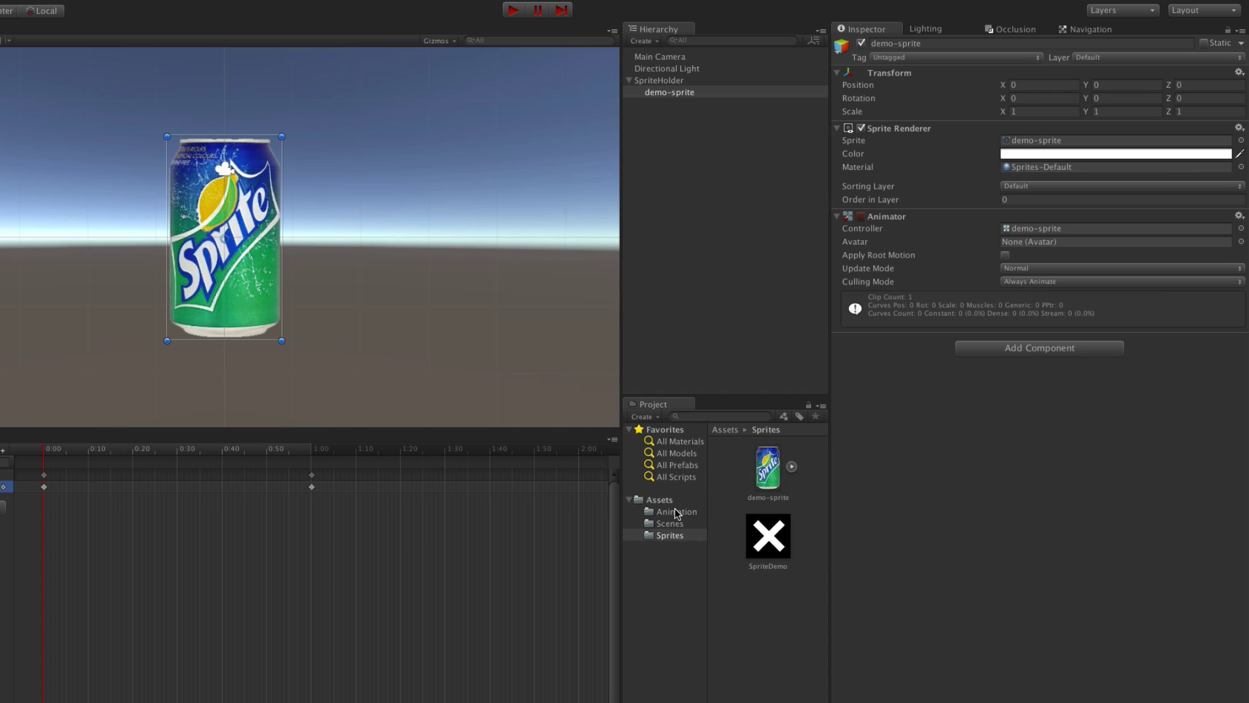
# Check the demo-sprite controller in the Animation folder and confirm demo-sprite's Animator uses it.
pyautogui.click(678, 512)
pyautogui.click(768, 466)
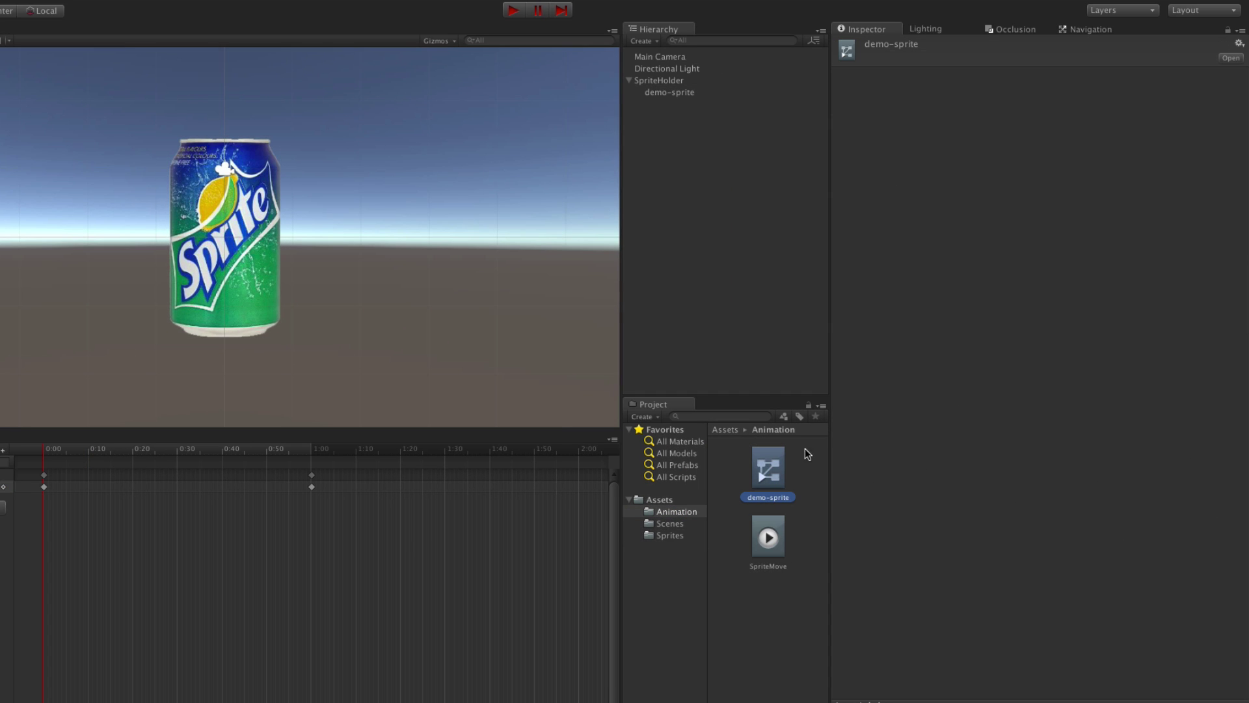
pyautogui.click(663, 91)
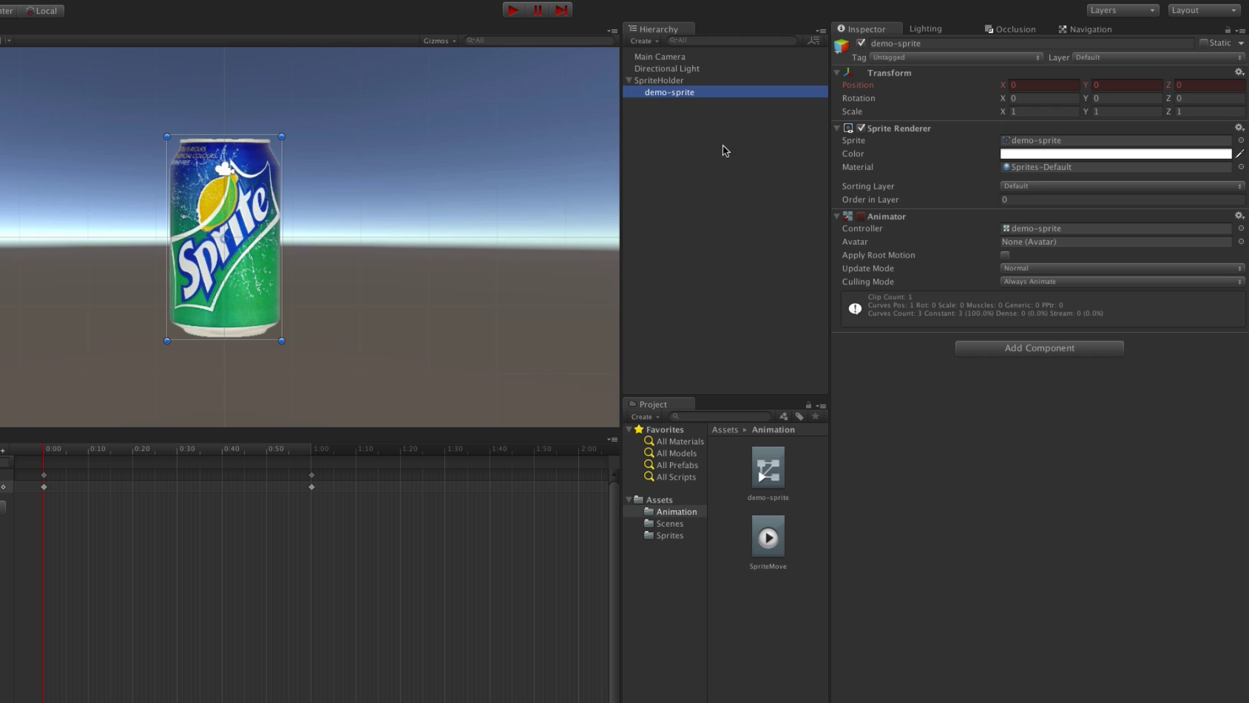
pyautogui.click(1043, 230)
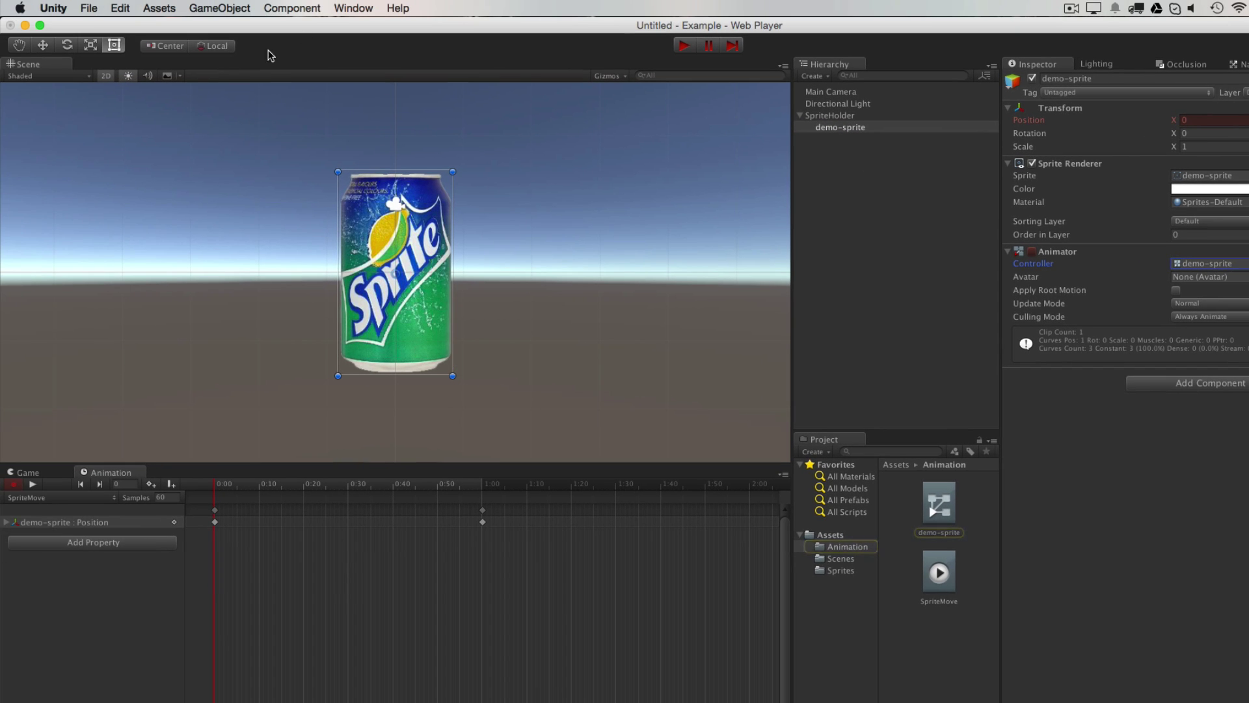
# In the Animator graph, reposition the SpriteMove node and turn off the clip's Loop Time.
pyautogui.click(354, 8)
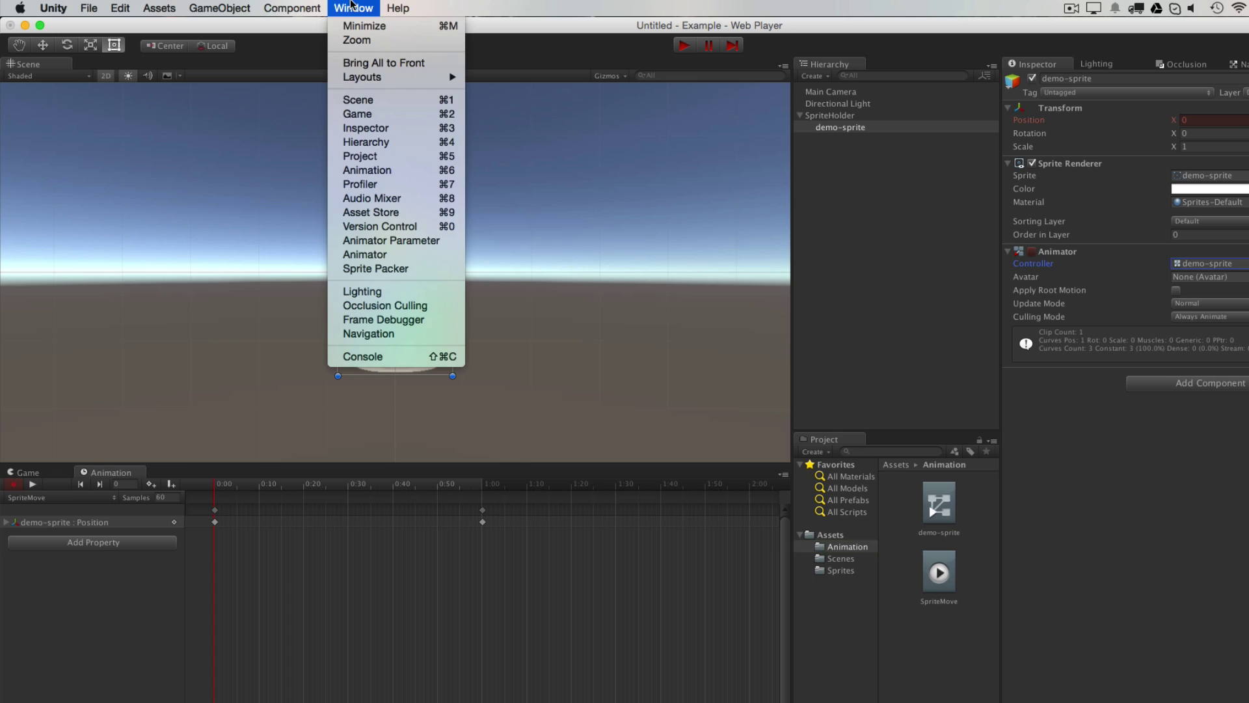
pyautogui.click(384, 256)
pyautogui.moveTo(442, 241); pyautogui.dragTo(533, 250)
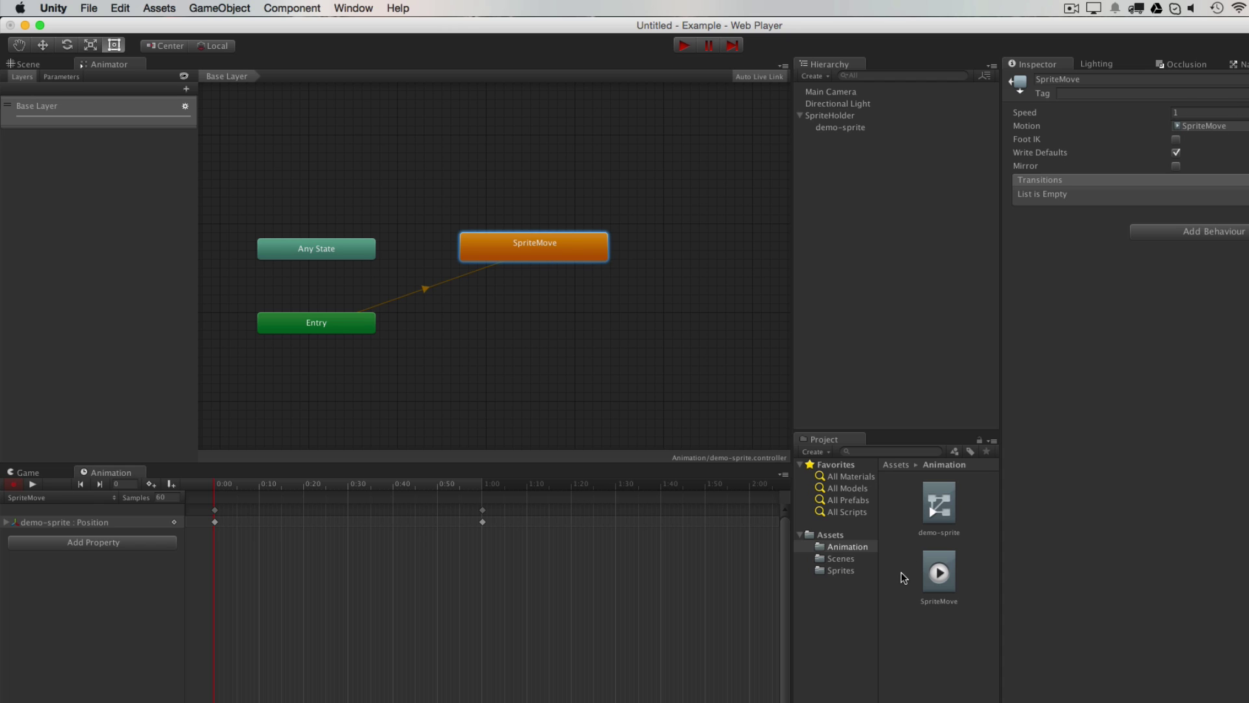
pyautogui.click(938, 573)
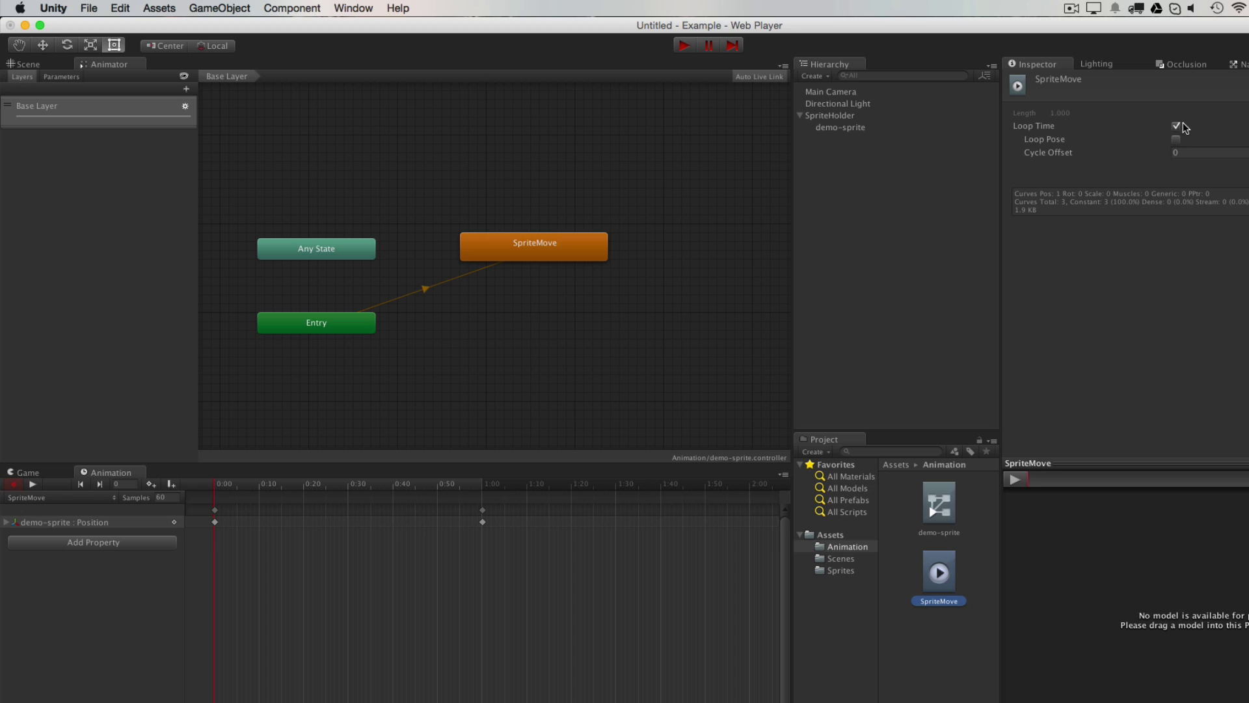
pyautogui.click(1177, 127)
pyautogui.click(33, 475)
# Scrub the SpriteMove timeline back to 0, then key the can moved up-right at 1:00.
pyautogui.click(52, 63)
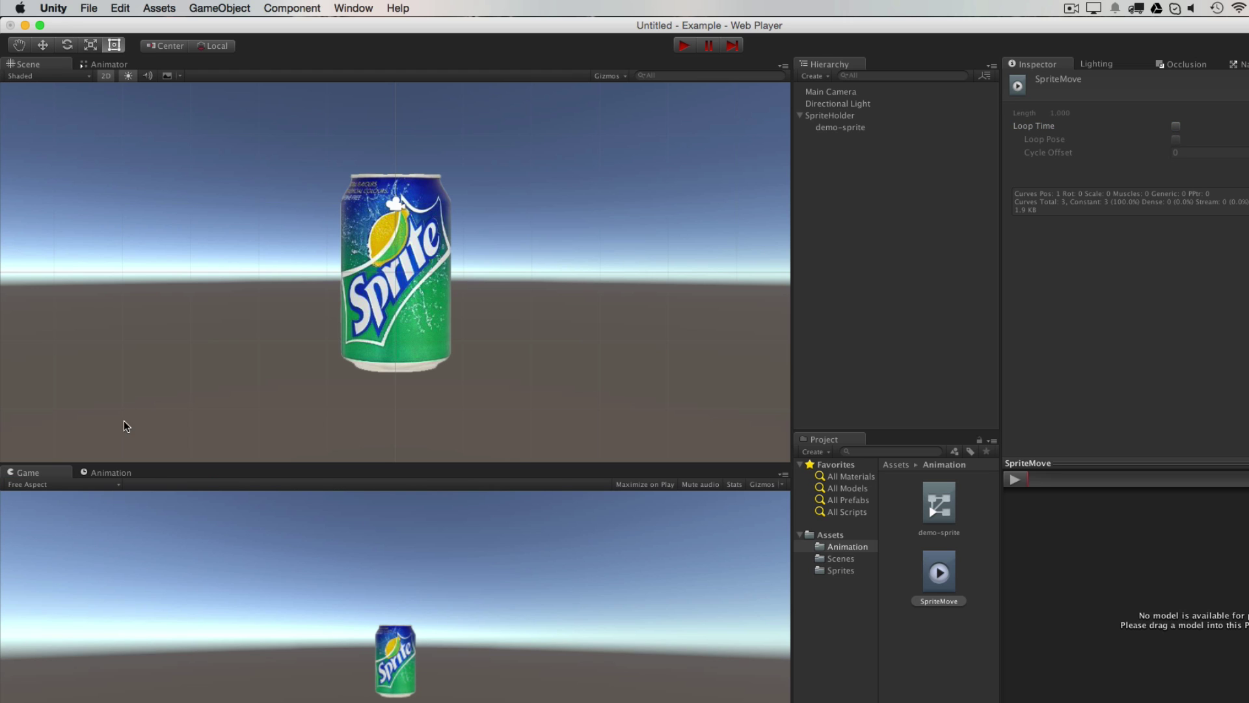
pyautogui.click(96, 475)
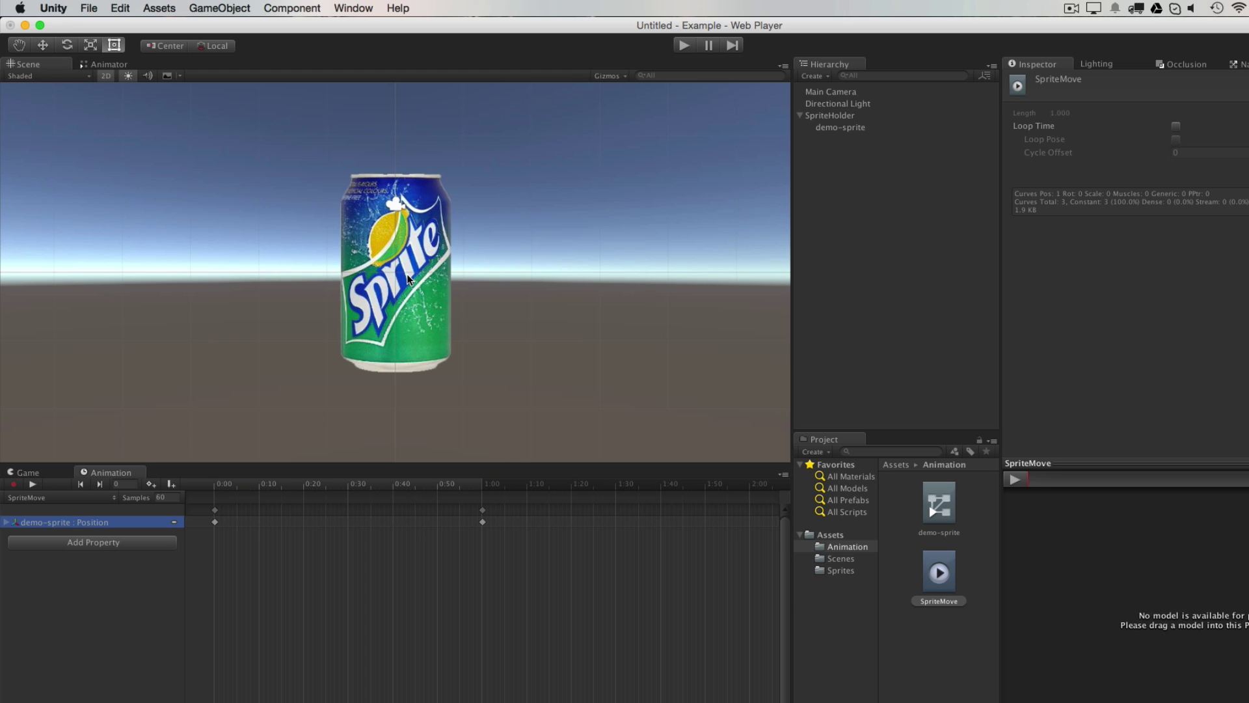
pyautogui.click(232, 489)
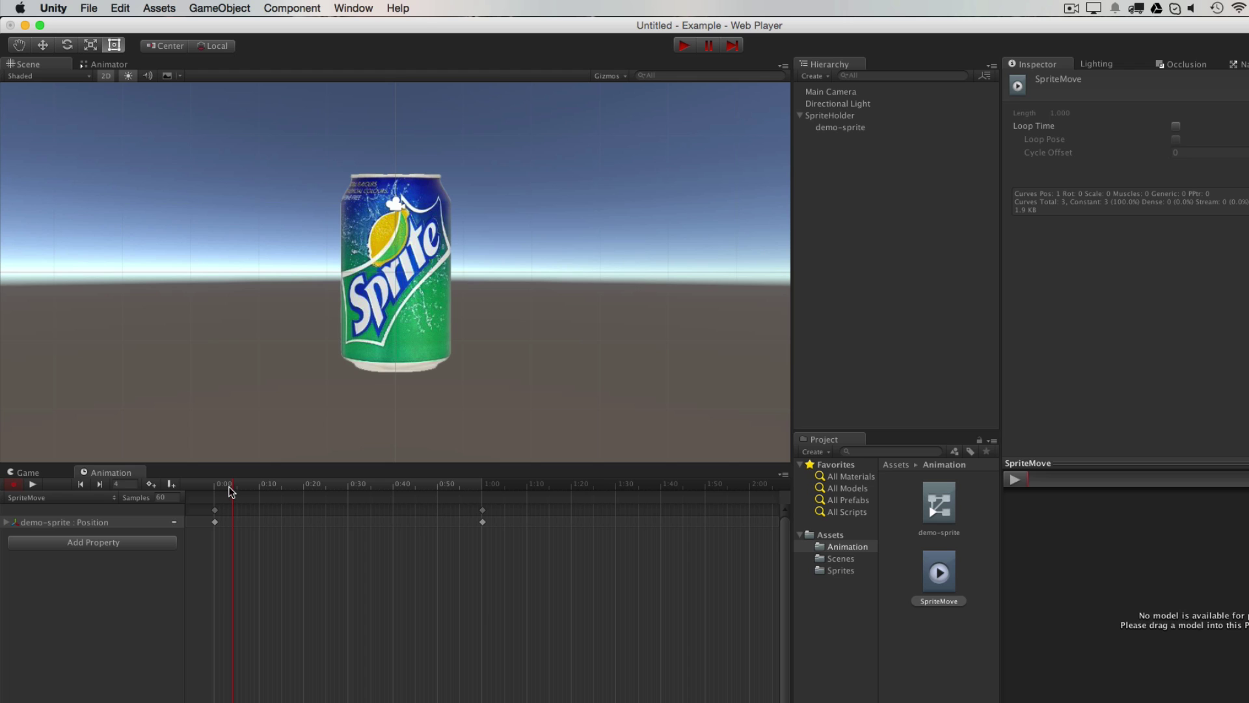
pyautogui.moveTo(229, 491)
pyautogui.mouseDown()
pyautogui.moveTo(211, 488)
pyautogui.moveTo(321, 487)
pyautogui.moveTo(211, 486)
pyautogui.moveTo(351, 473)
pyautogui.moveTo(250, 483)
pyautogui.mouseUp()
pyautogui.click(187, 483)
pyautogui.click(413, 296)
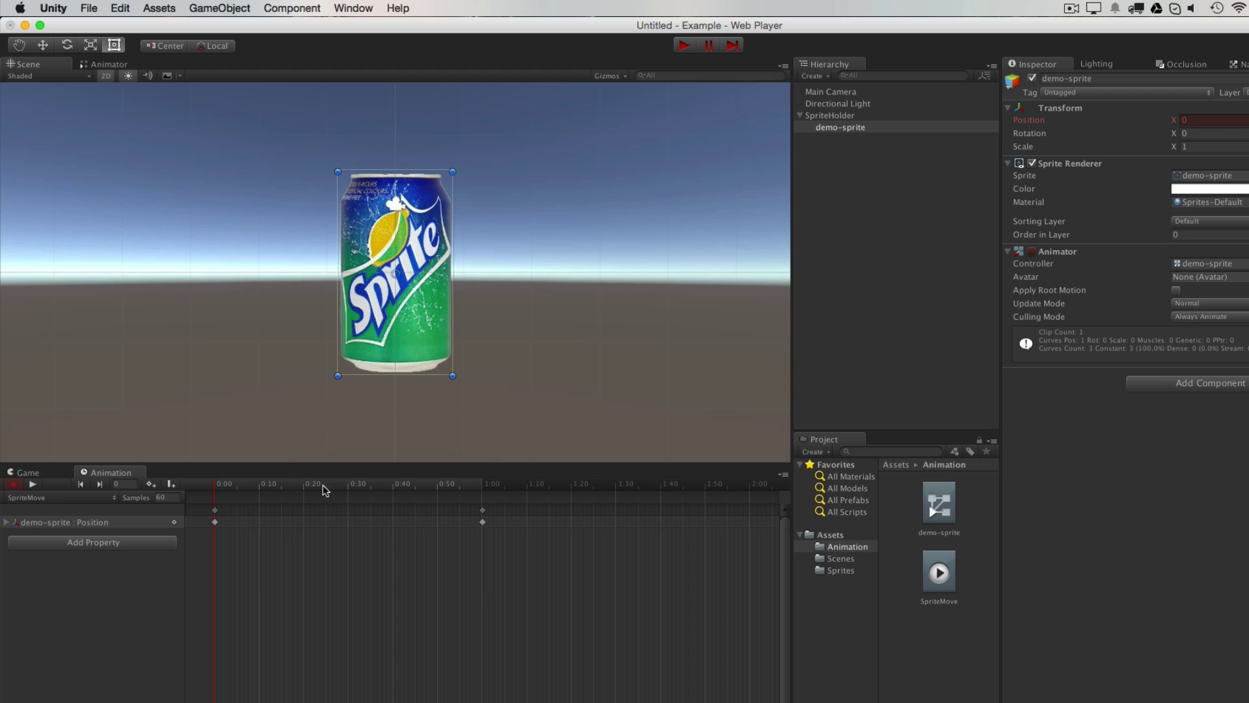
pyautogui.click(482, 487)
pyautogui.moveTo(419, 350); pyautogui.dragTo(611, 276)
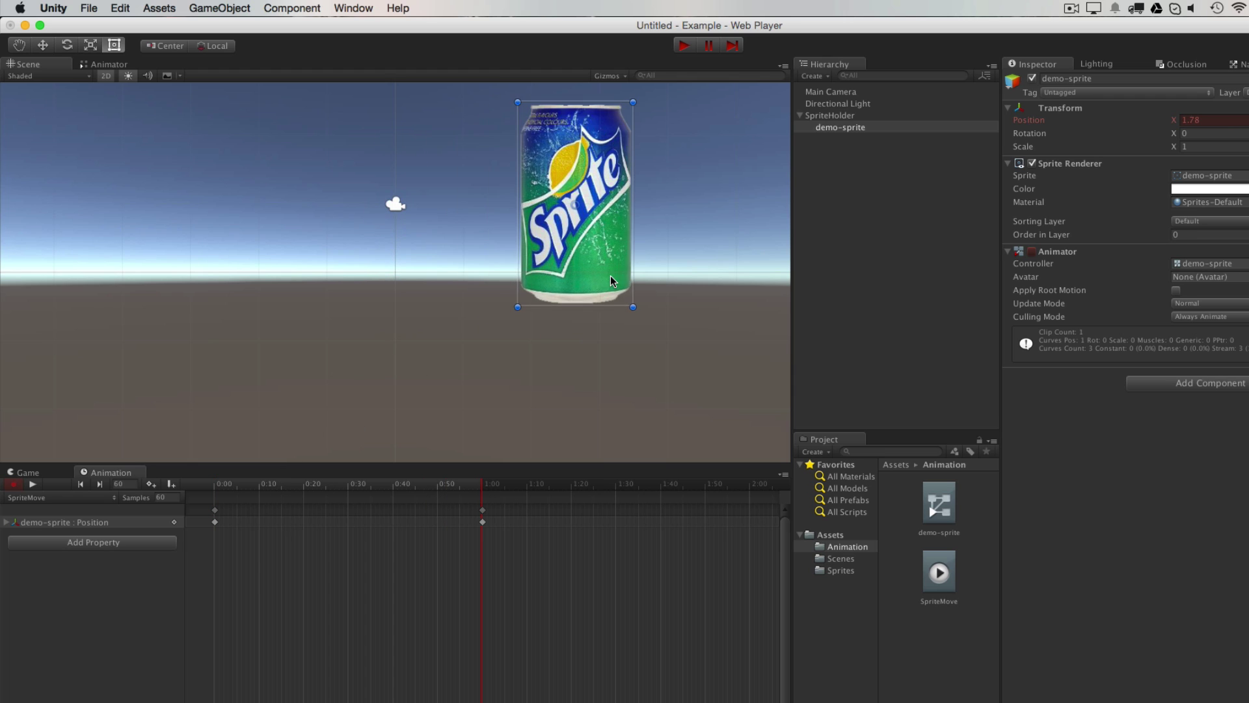
# At 2:00, move the can lower and tilt it about 30 degrees, then preview the motion.
pyautogui.click(695, 486)
pyautogui.click(750, 489)
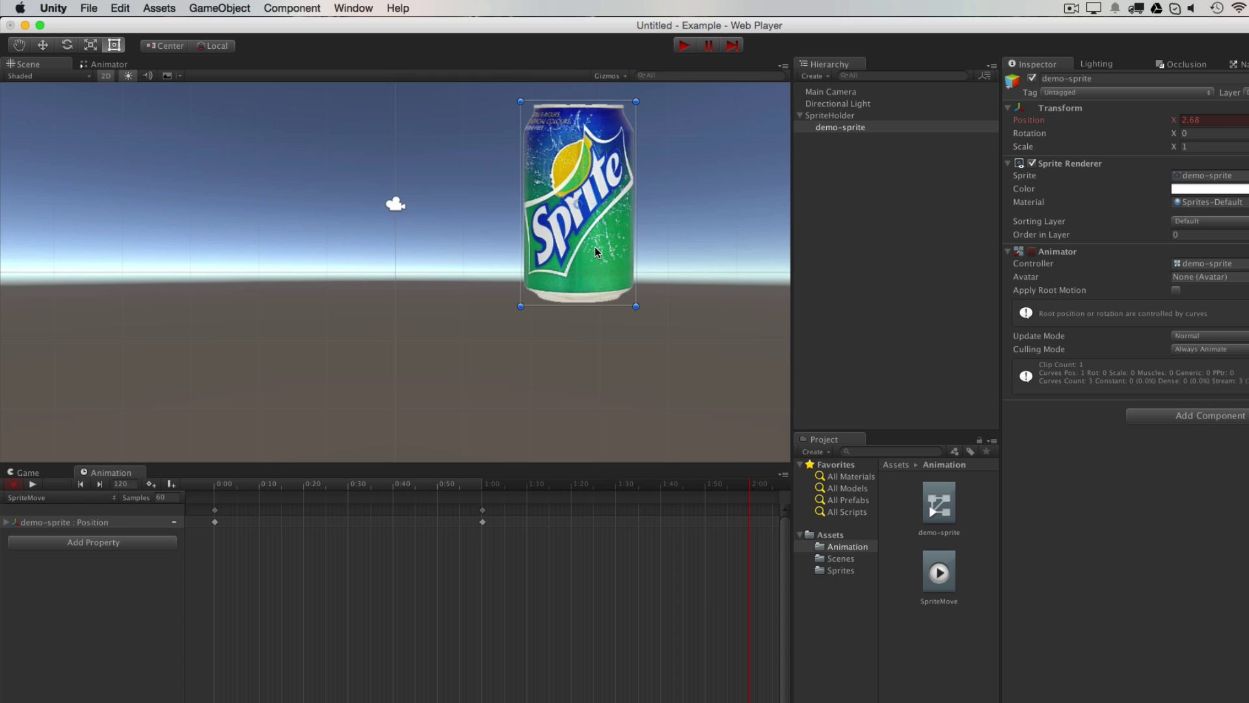
pyautogui.moveTo(594, 247); pyautogui.dragTo(599, 408)
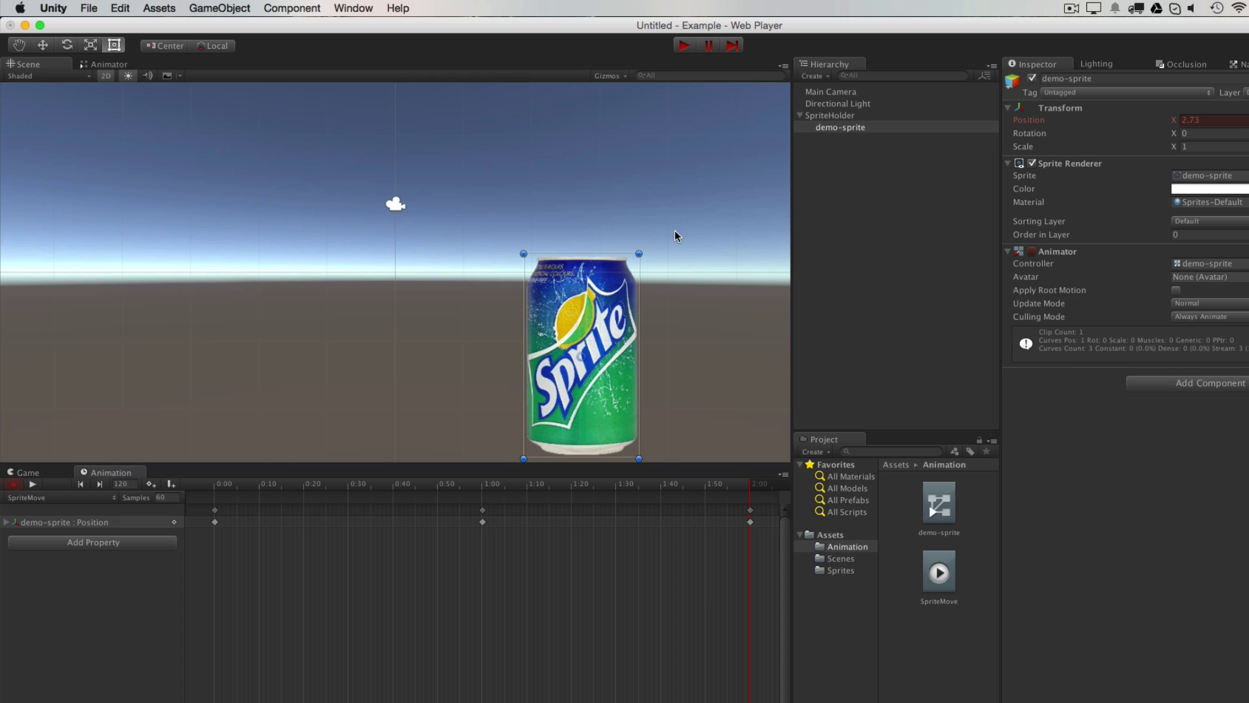
pyautogui.moveTo(647, 243); pyautogui.dragTo(754, 390)
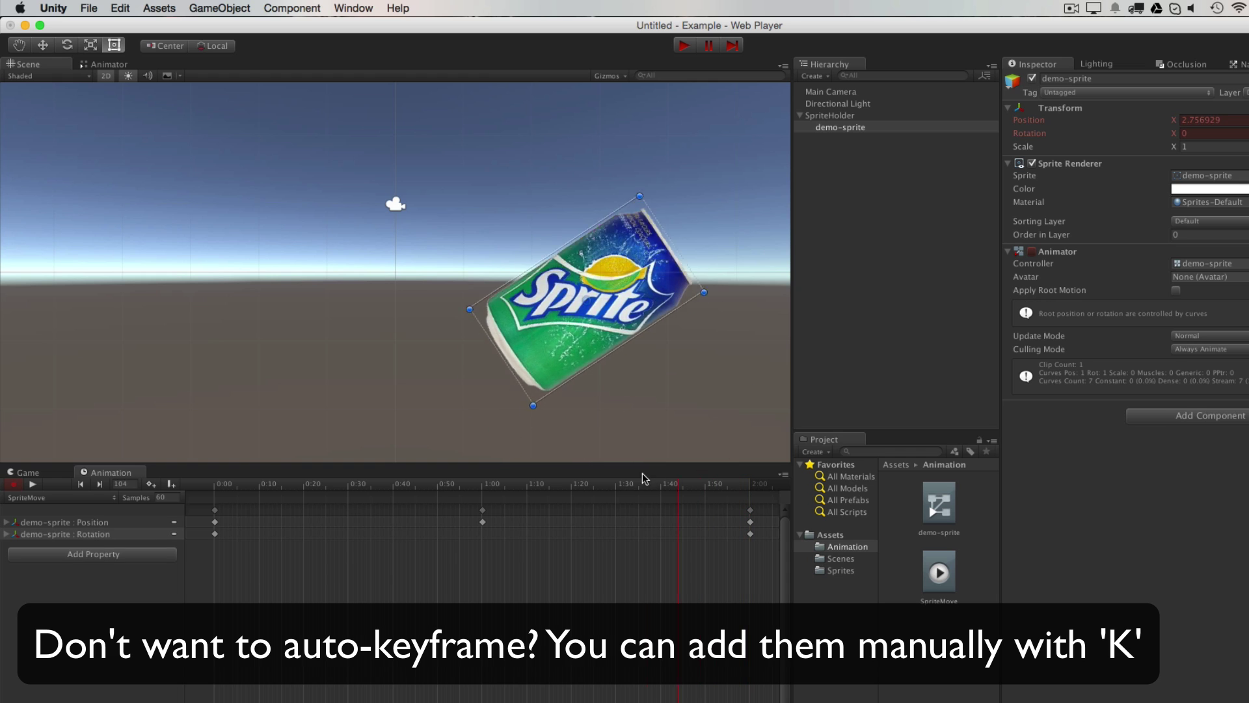
pyautogui.moveTo(644, 478); pyautogui.dragTo(116, 442)
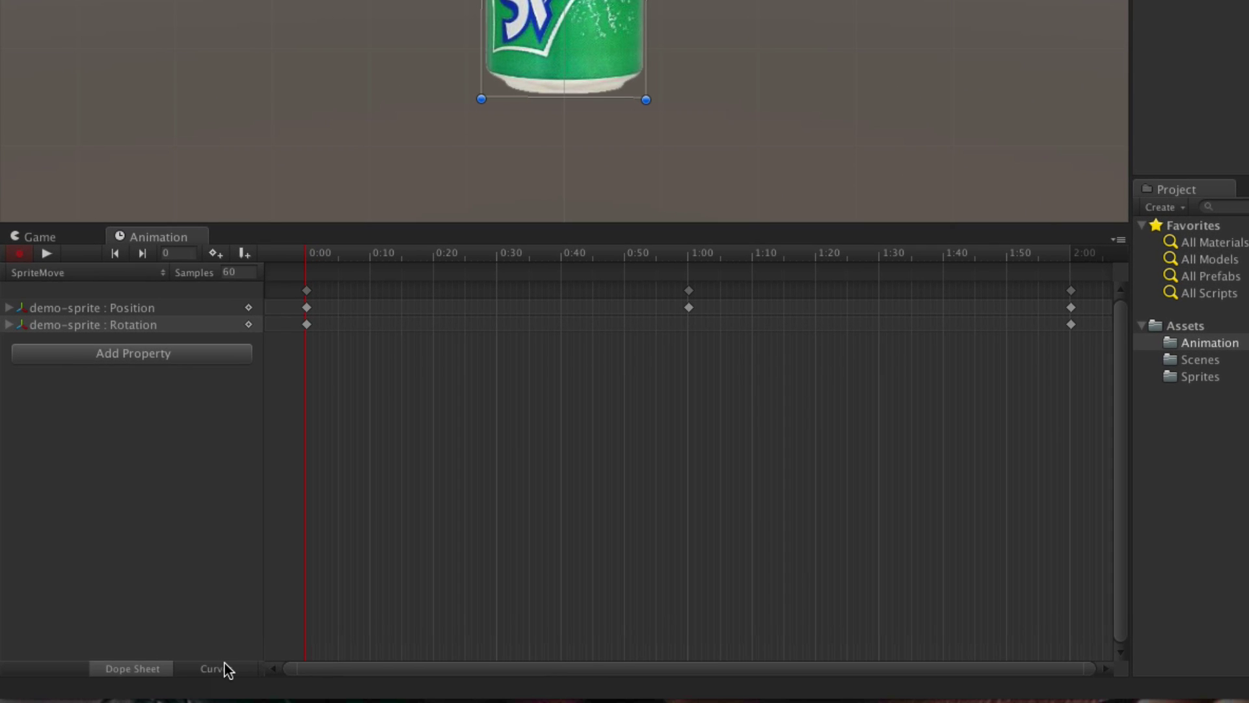
# In Curves view, flatten the red Position key at 1:00 and adjust its slope after 1:00.
pyautogui.click(225, 669)
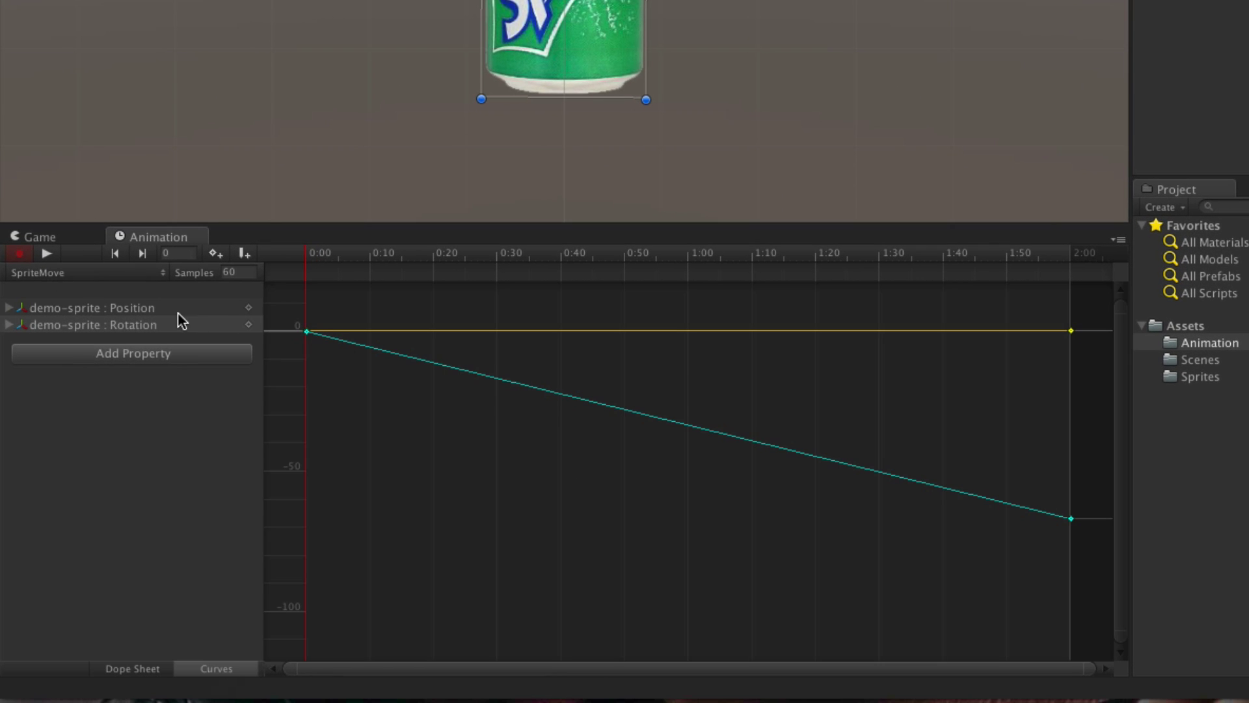
pyautogui.click(128, 307)
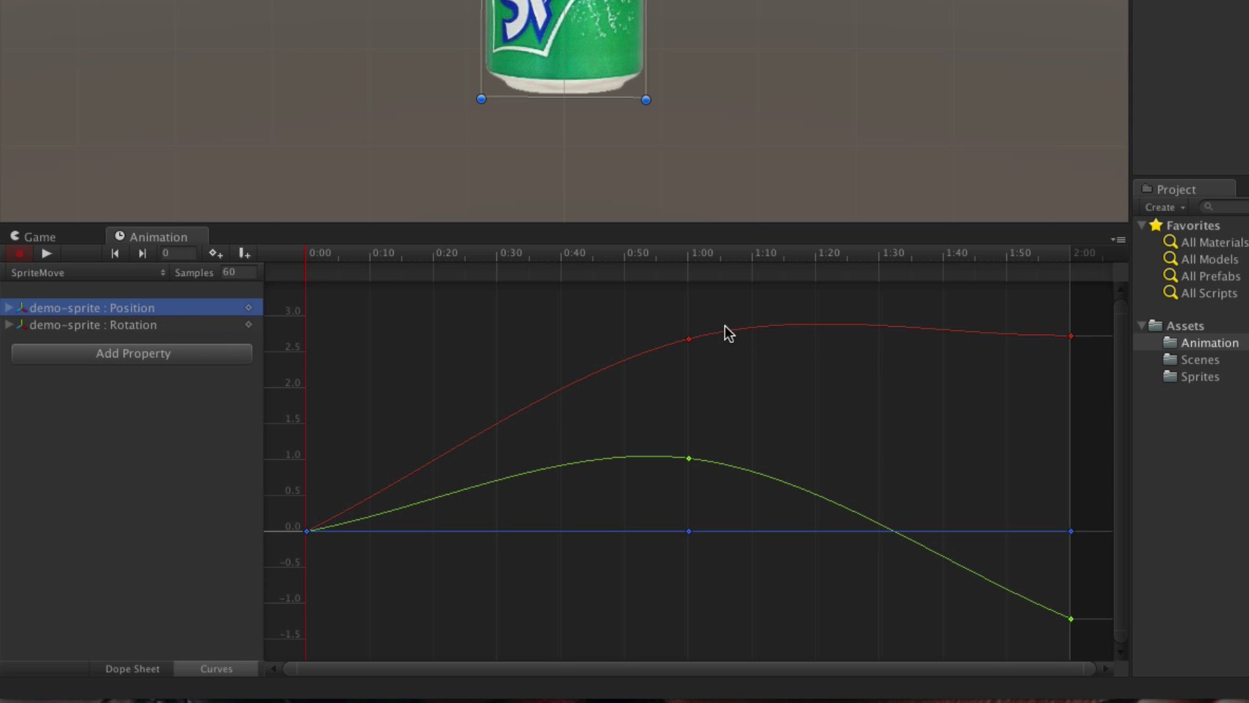
pyautogui.click(689, 338)
pyautogui.rightClick(688, 338)
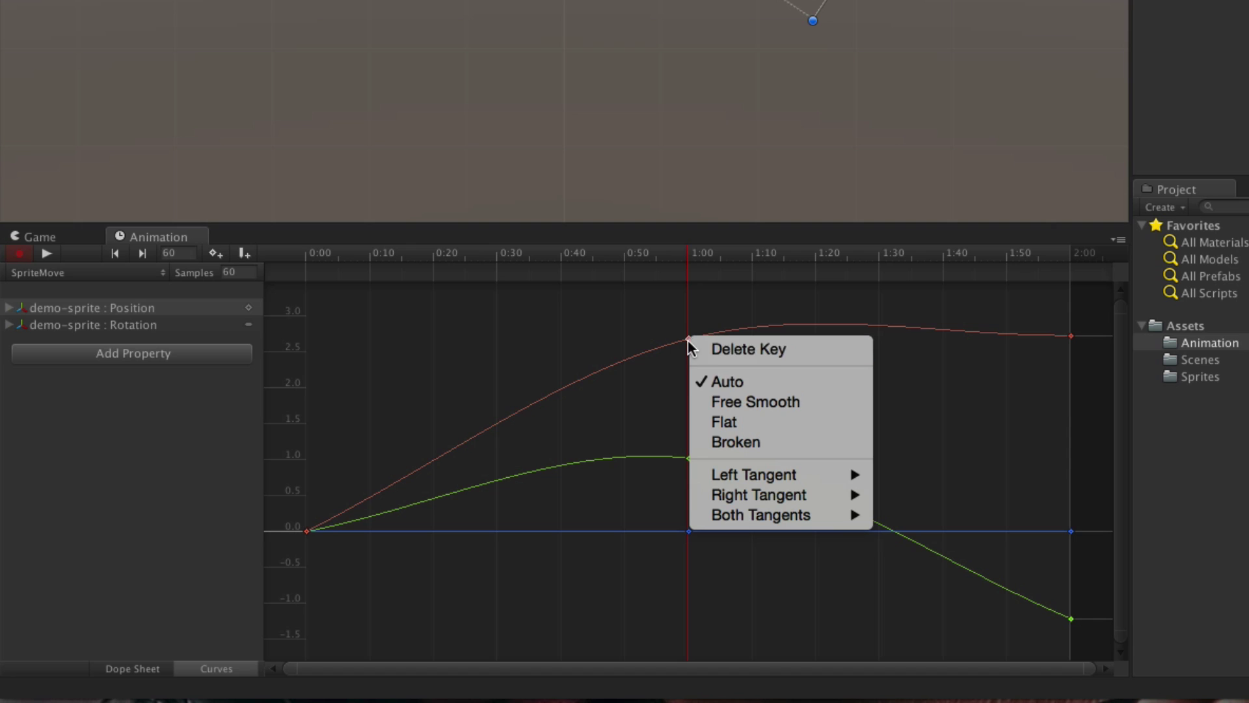
pyautogui.click(743, 421)
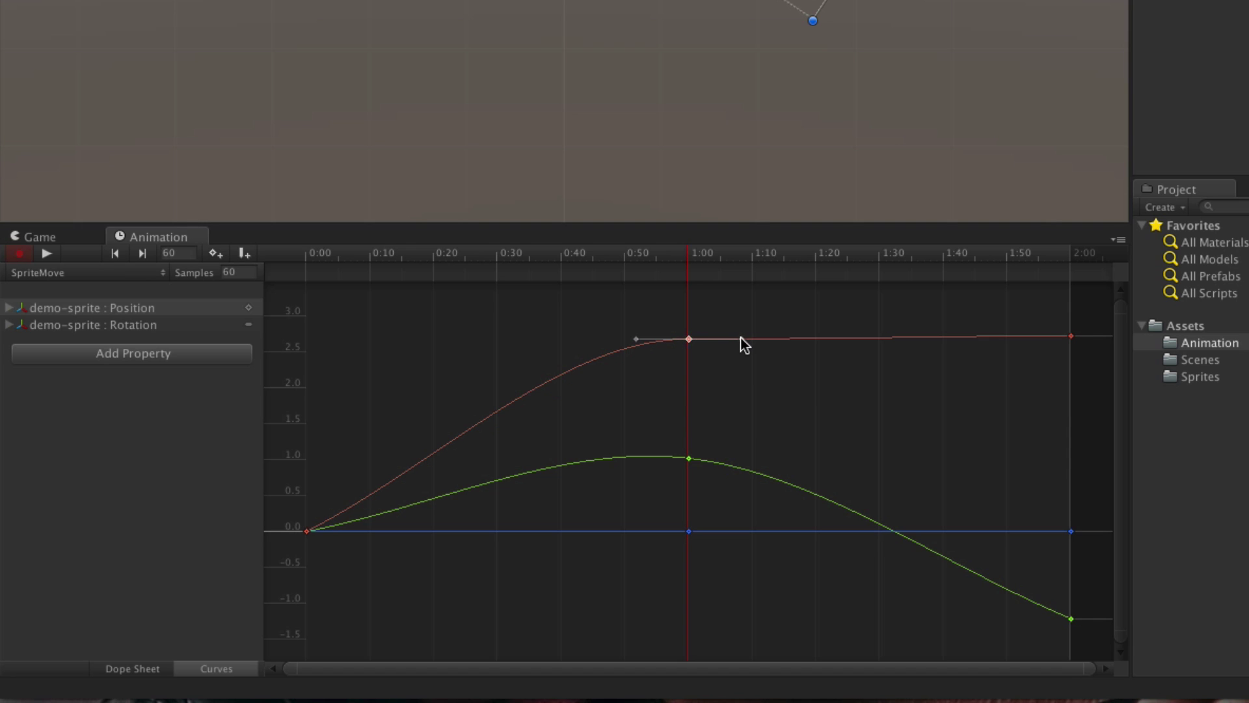
pyautogui.moveTo(740, 339)
pyautogui.mouseDown()
pyautogui.moveTo(735, 310)
pyautogui.moveTo(743, 349)
pyautogui.mouseUp()
# Flatten the green Position key at 1:00 and steepen its curve through that key.
pyautogui.click(690, 459)
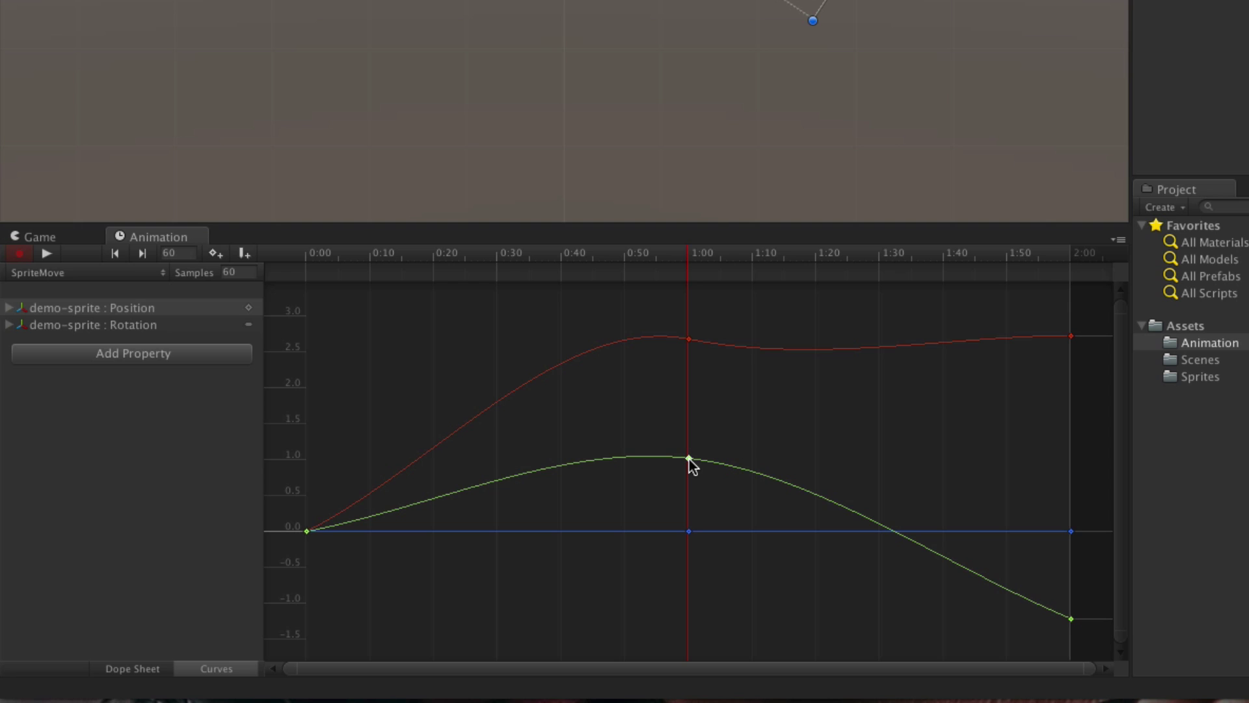
pyautogui.rightClick(690, 459)
pyautogui.click(752, 546)
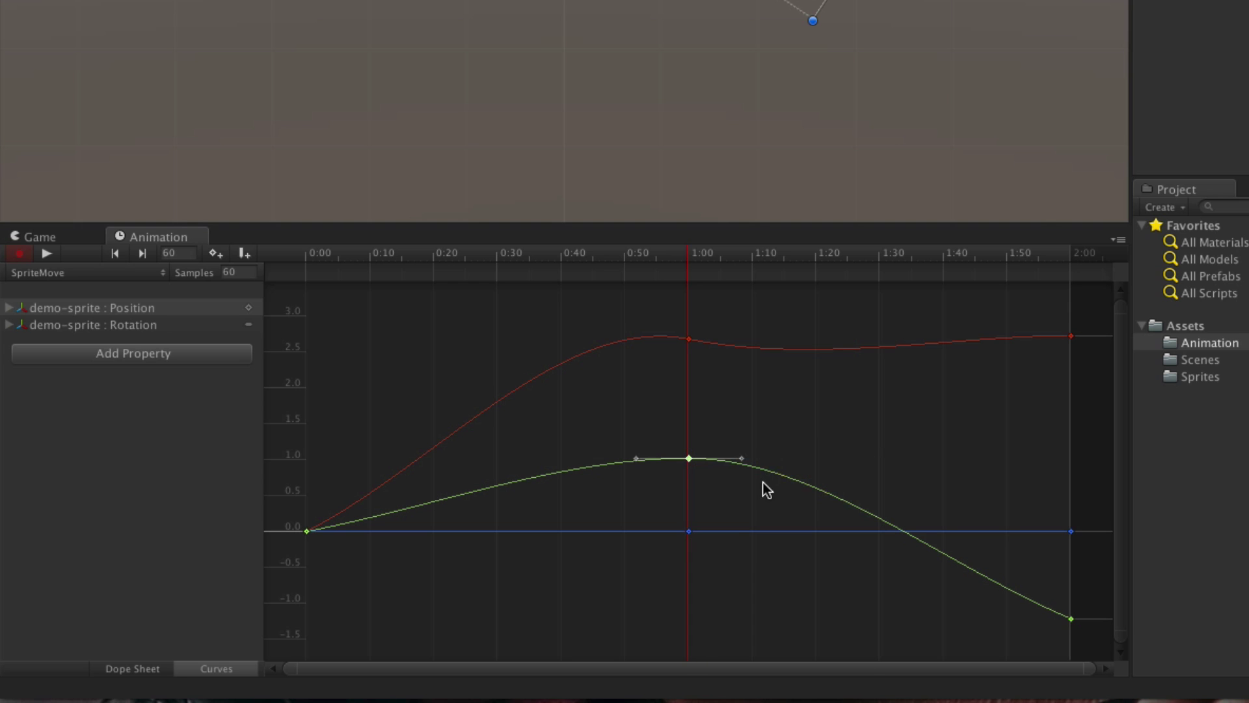
pyautogui.moveTo(743, 455); pyautogui.dragTo(721, 427)
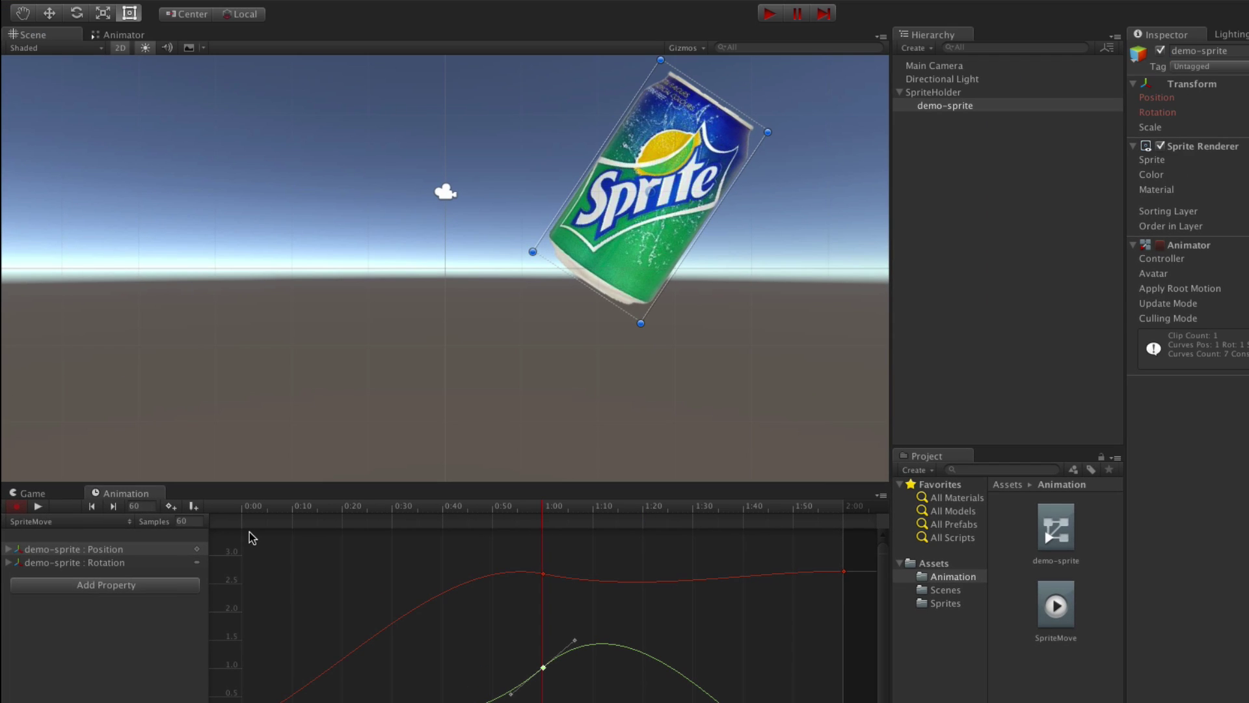
pyautogui.moveTo(270, 501); pyautogui.dragTo(527, 518)
pyautogui.moveTo(621, 511); pyautogui.dragTo(209, 502)
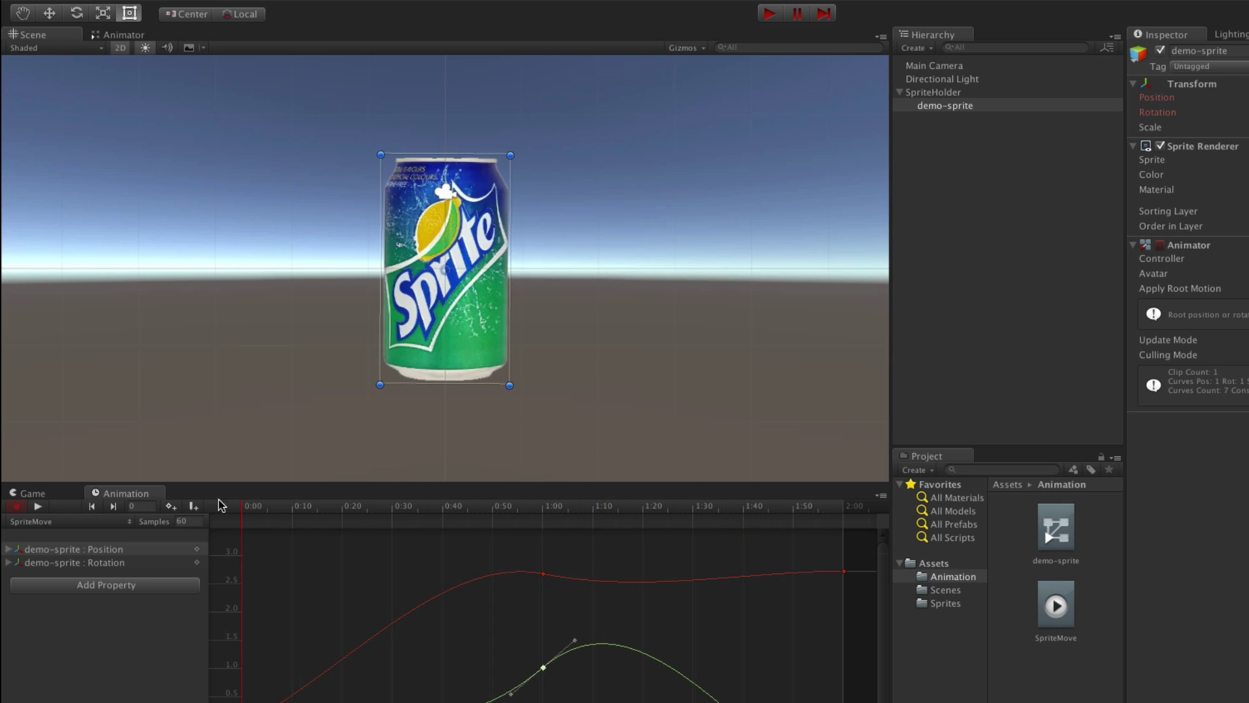